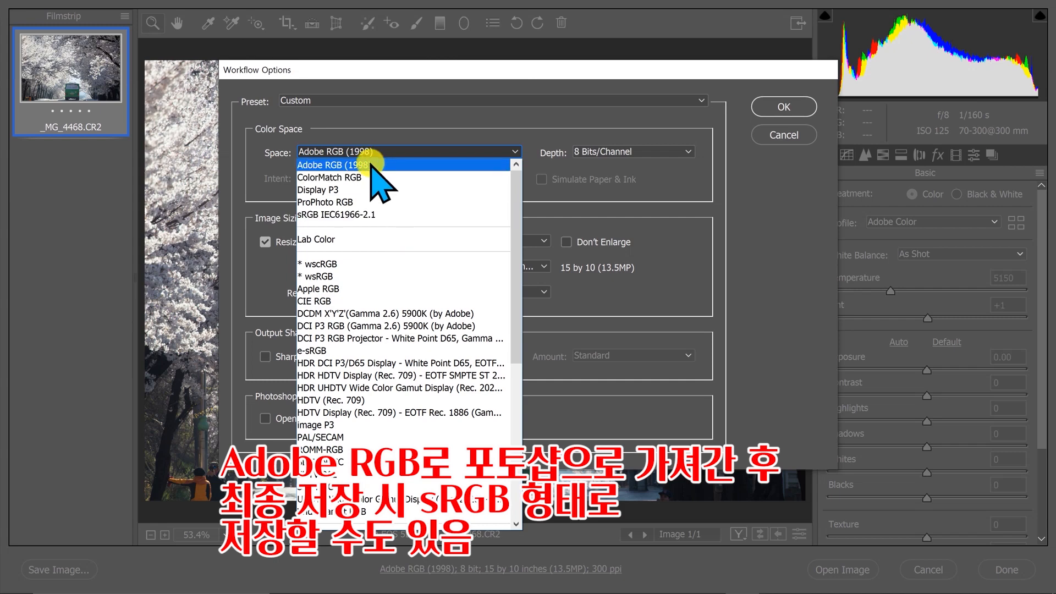
Set the workflow colour space to Adobe RGB (1998) and the depth to 8 Bits/Channel.
{"action": "left_click", "coordinate": [371, 164]}
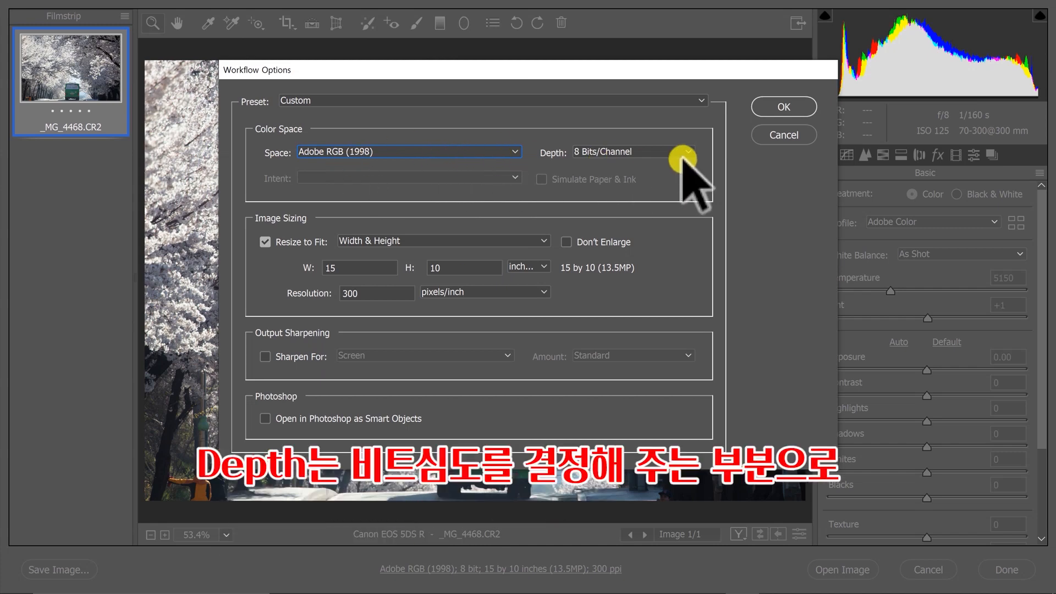
{"action": "left_click", "coordinate": [648, 153]}
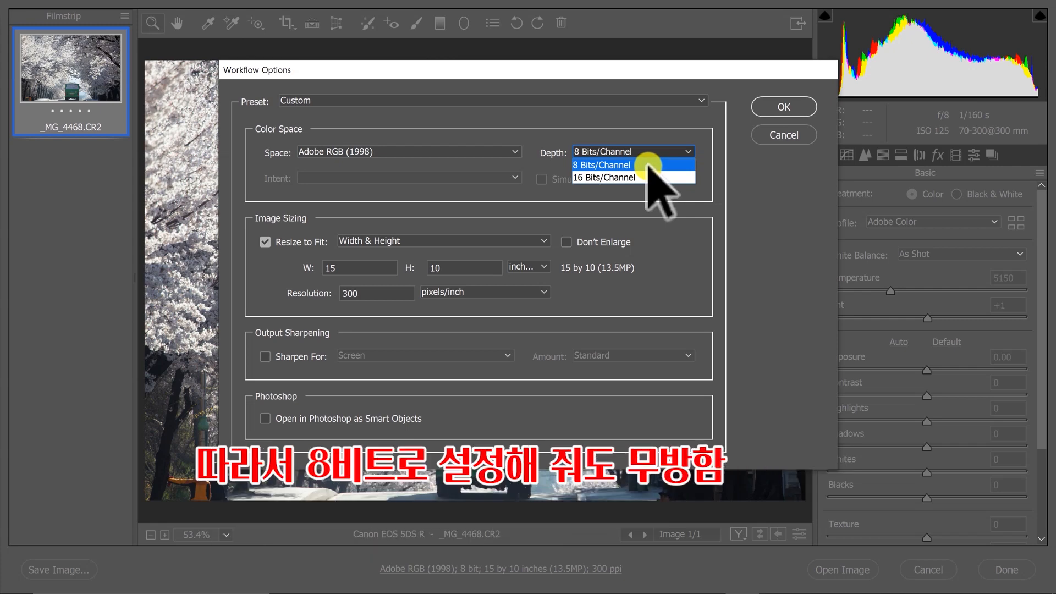
{"action": "left_click", "coordinate": [634, 165]}
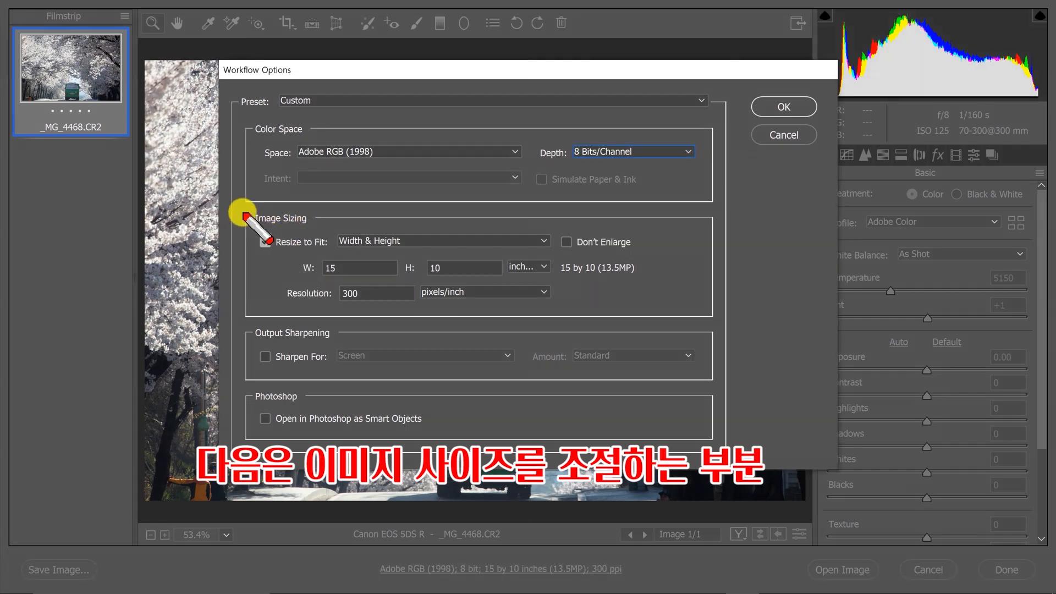
Enable Resize to Fit for the image sizing, using the Width & Height option.
{"action": "left_click", "coordinate": [259, 242]}
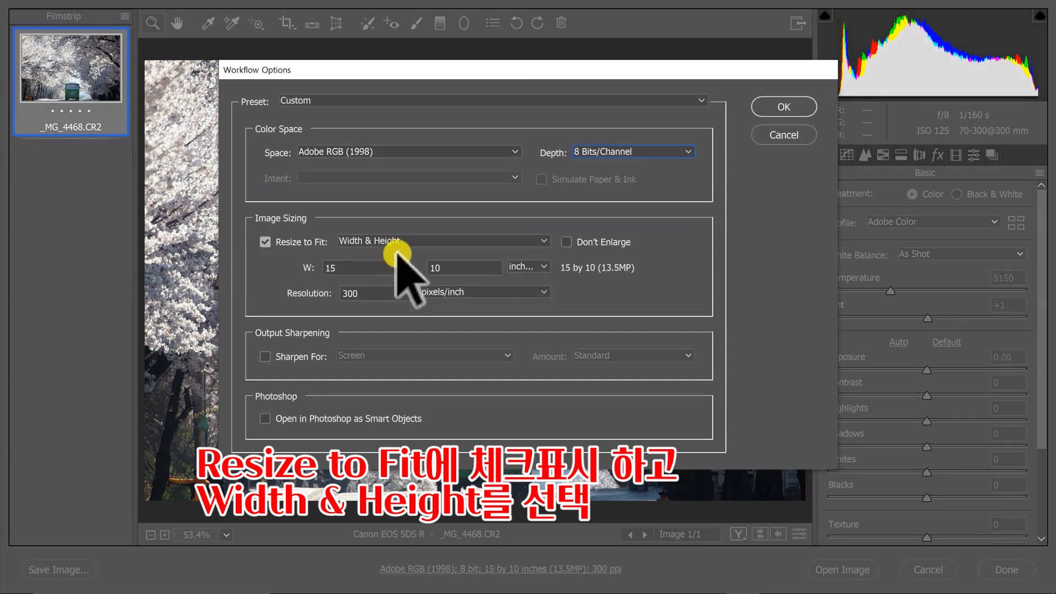
{"action": "left_click", "coordinate": [416, 241]}
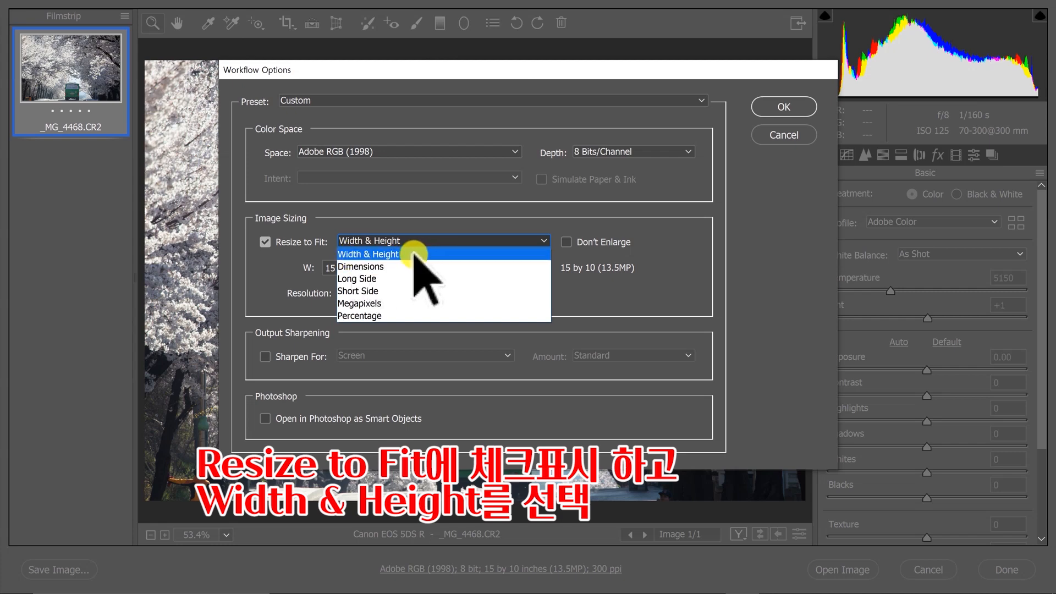
{"action": "left_click", "coordinate": [453, 234]}
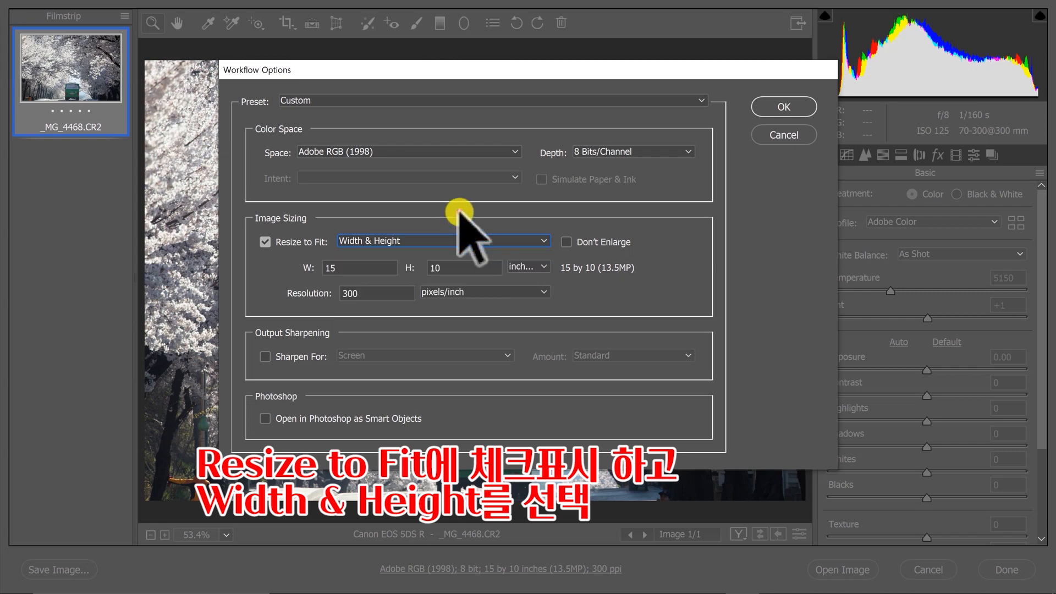
Switch the unit of the output width and height to pixels.
{"action": "left_click", "coordinate": [543, 267]}
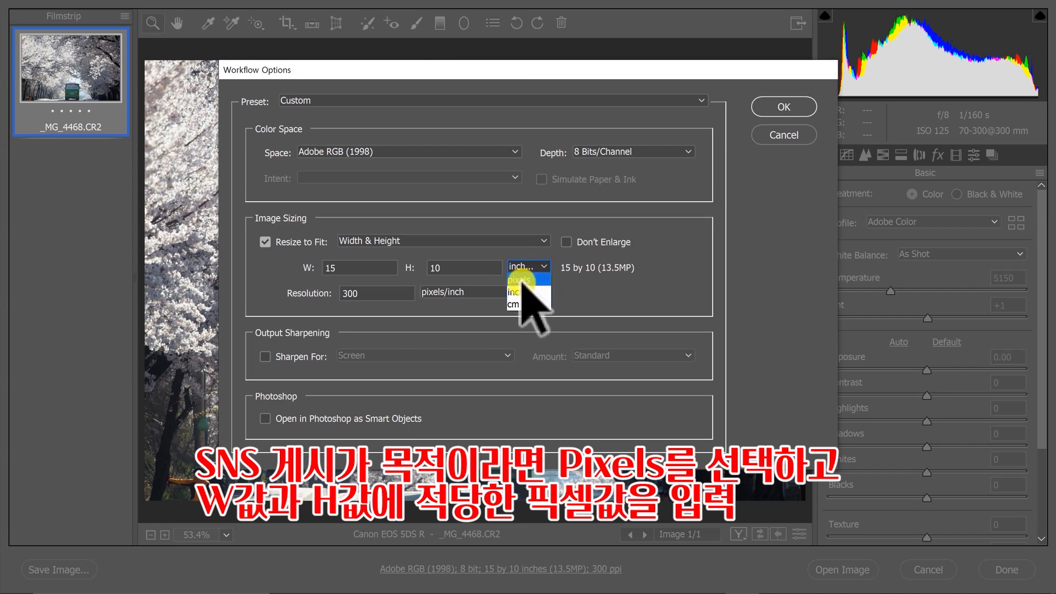
{"action": "left_click", "coordinate": [520, 280]}
{"action": "left_click", "coordinate": [326, 268]}
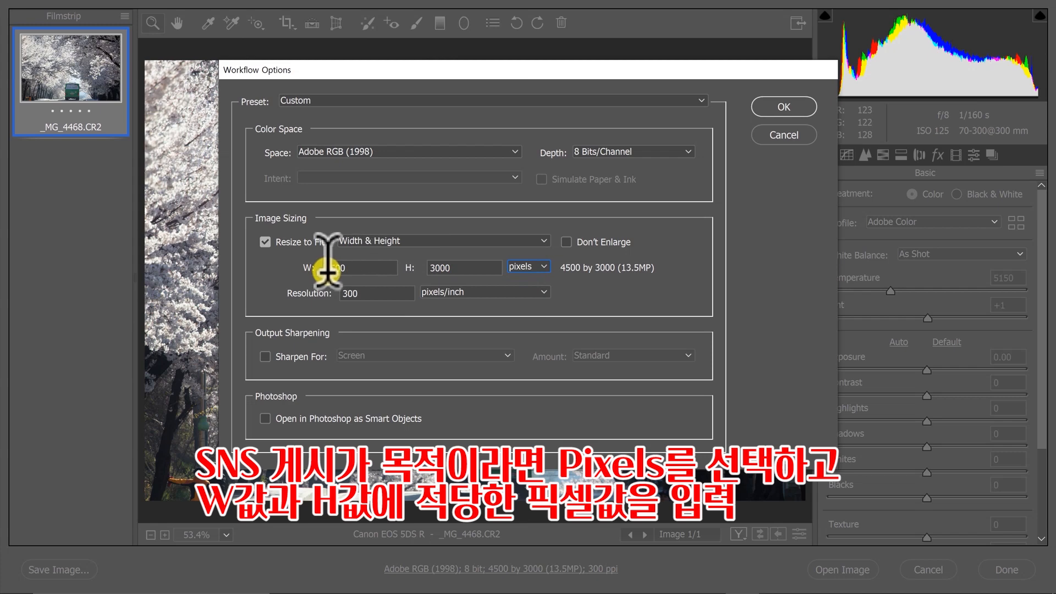
{"action": "left_click", "coordinate": [470, 269]}
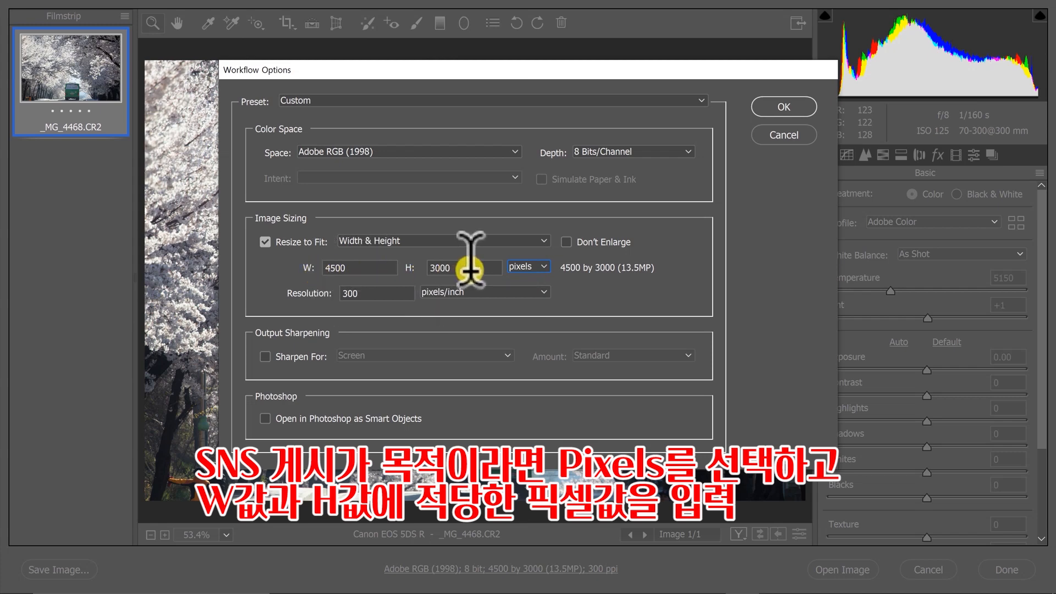
Set the output size to 24 inches wide and 16 inches high.
{"action": "left_click", "coordinate": [543, 267]}
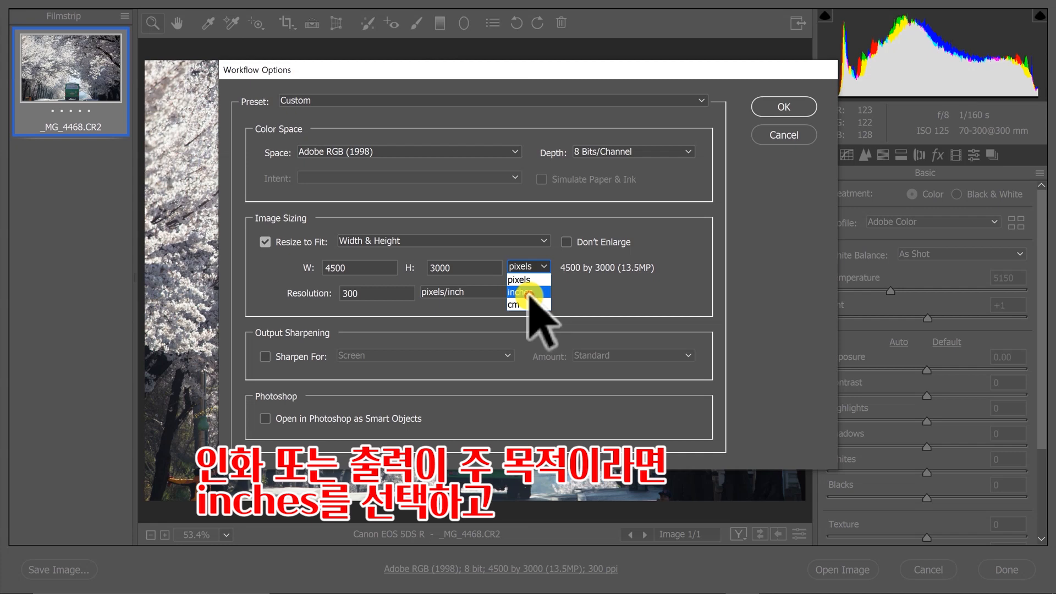
{"action": "left_click", "coordinate": [528, 294]}
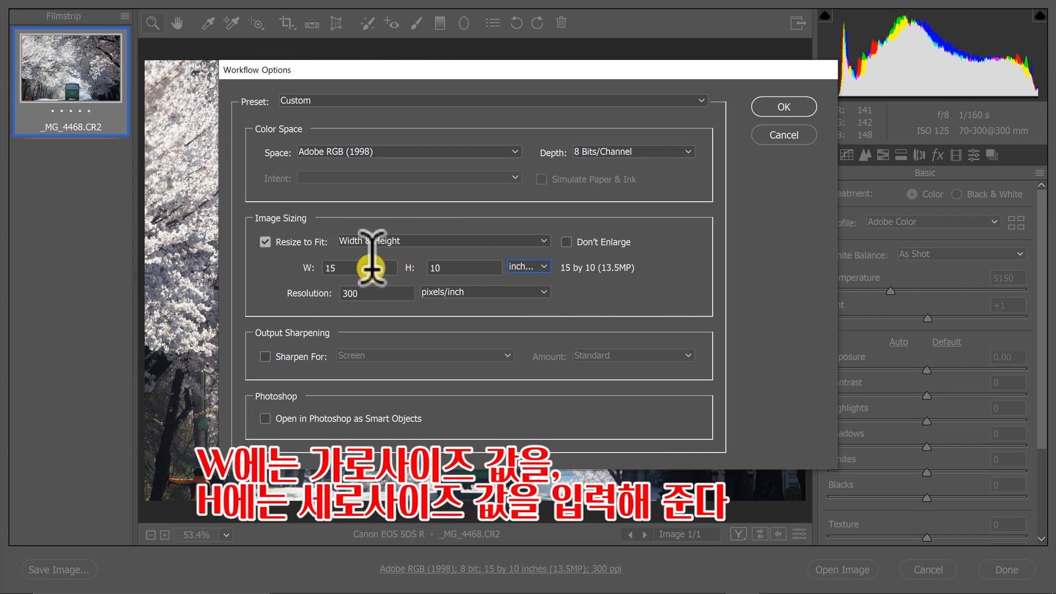
{"action": "left_click_drag", "start_coordinate": [364, 268], "coordinate": [224, 283]}
{"action": "key", "text": "BackSpace"}
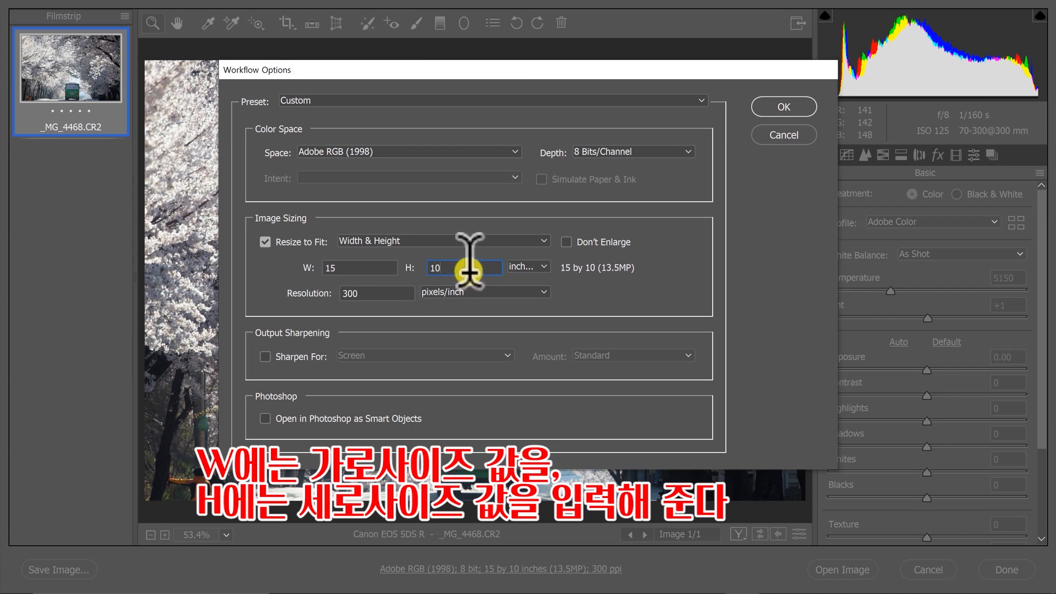
{"action": "left_click", "coordinate": [357, 268]}
{"action": "left_click_drag", "start_coordinate": [285, 269], "coordinate": [221, 269]}
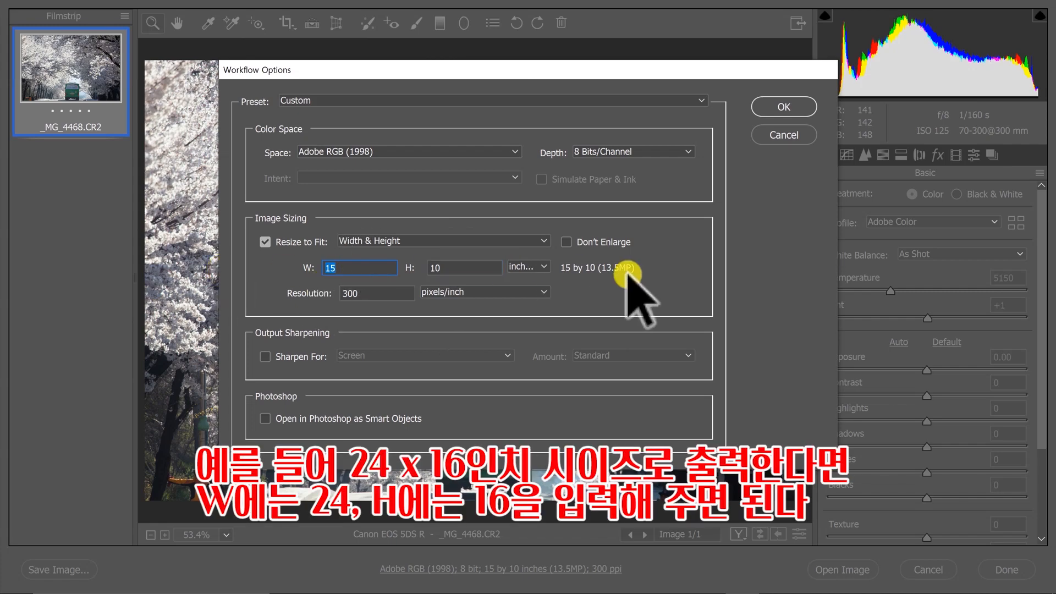
{"action": "type", "text": "2"}
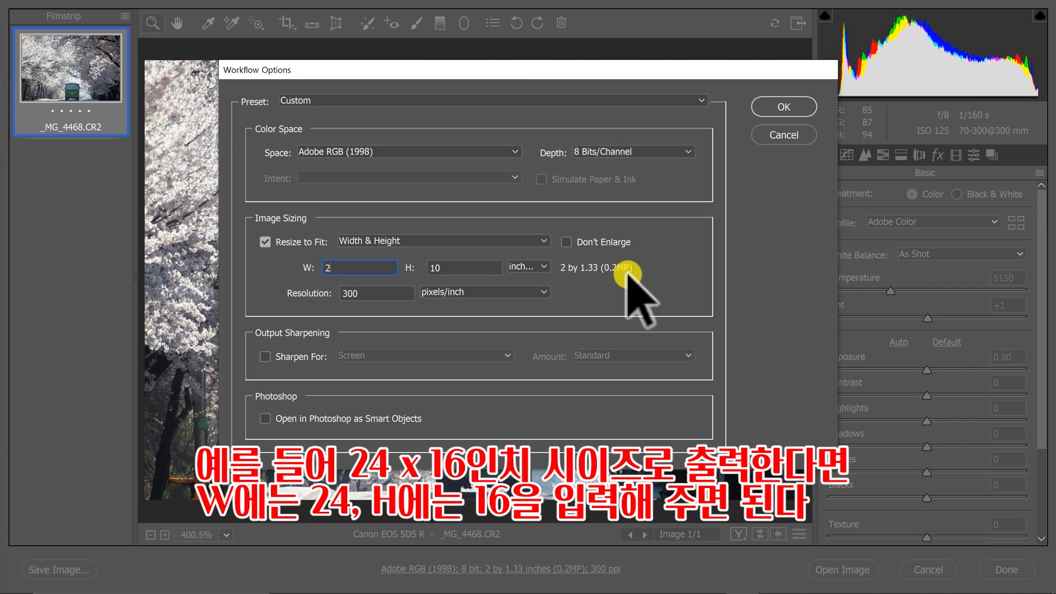
{"action": "type", "text": "4"}
{"action": "left_click_drag", "start_coordinate": [464, 268], "coordinate": [401, 268]}
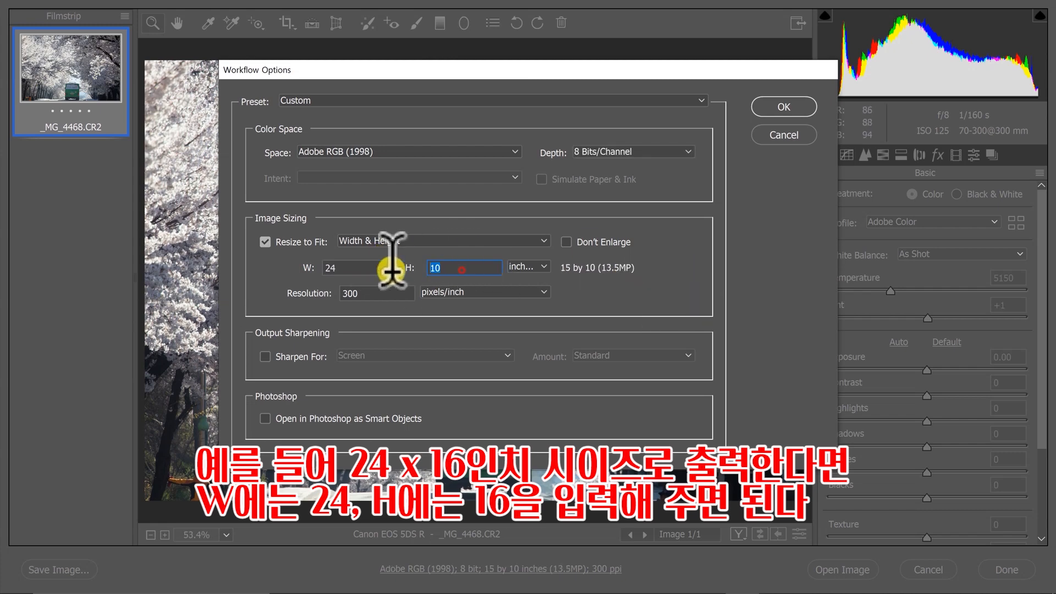
{"action": "type", "text": "16"}
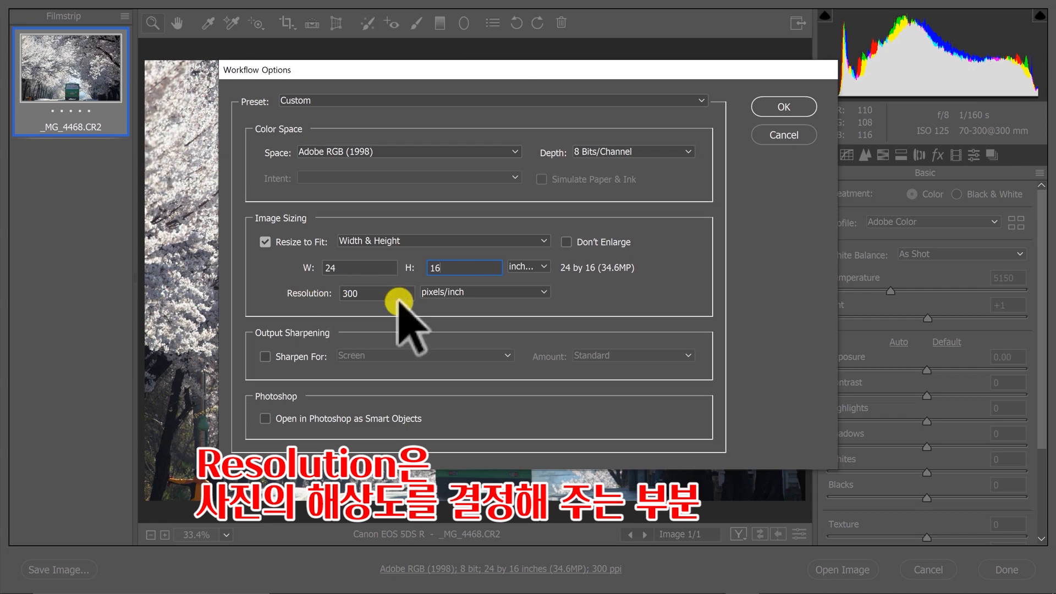
Set the output resolution to 72 pixels/inch.
{"action": "left_click", "coordinate": [471, 293]}
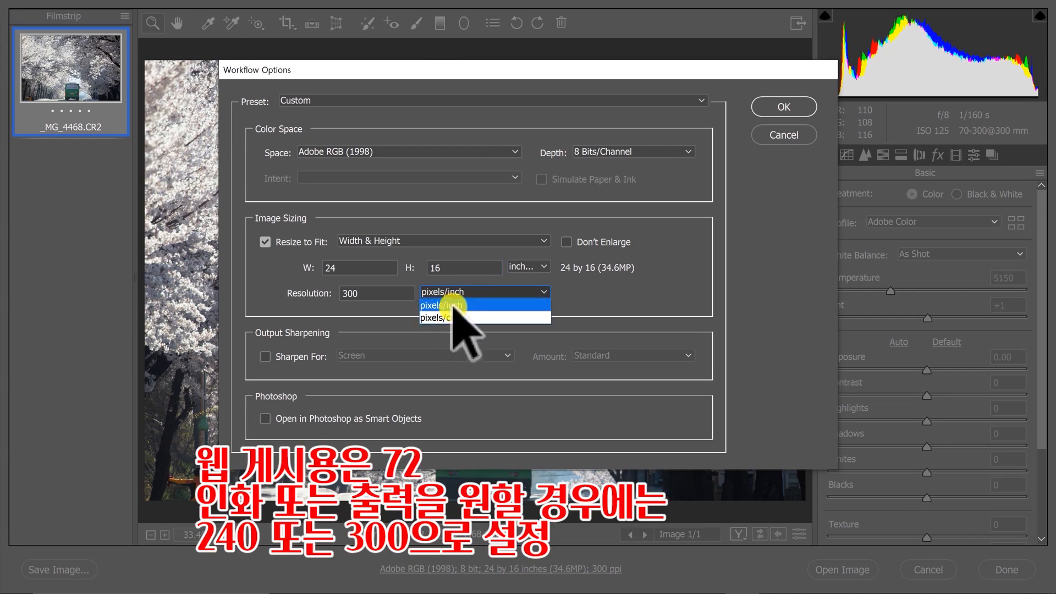
{"action": "left_click", "coordinate": [457, 305]}
{"action": "double_click", "coordinate": [394, 299]}
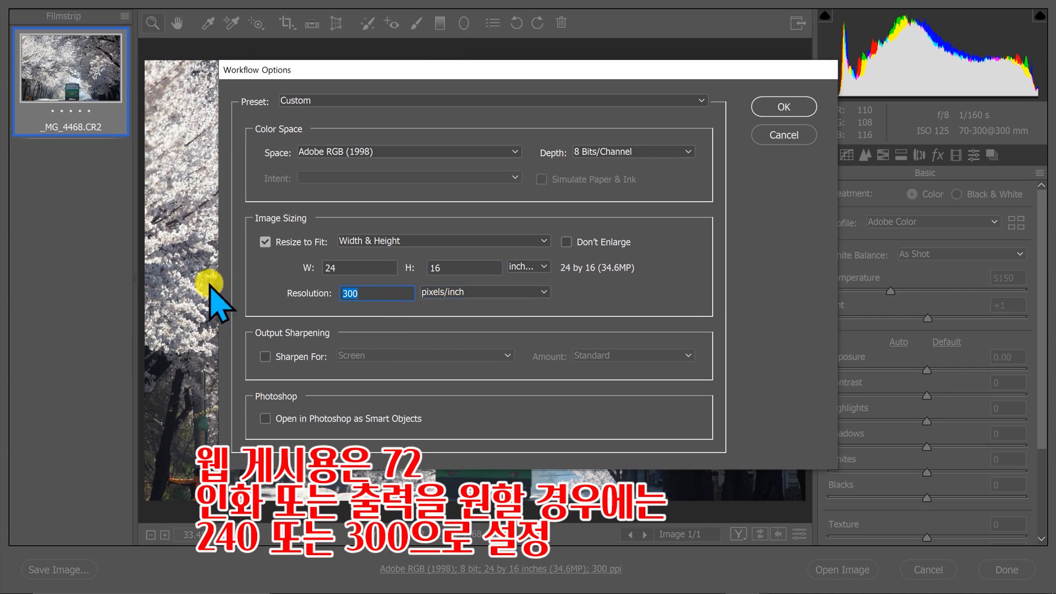
{"action": "type", "text": "72"}
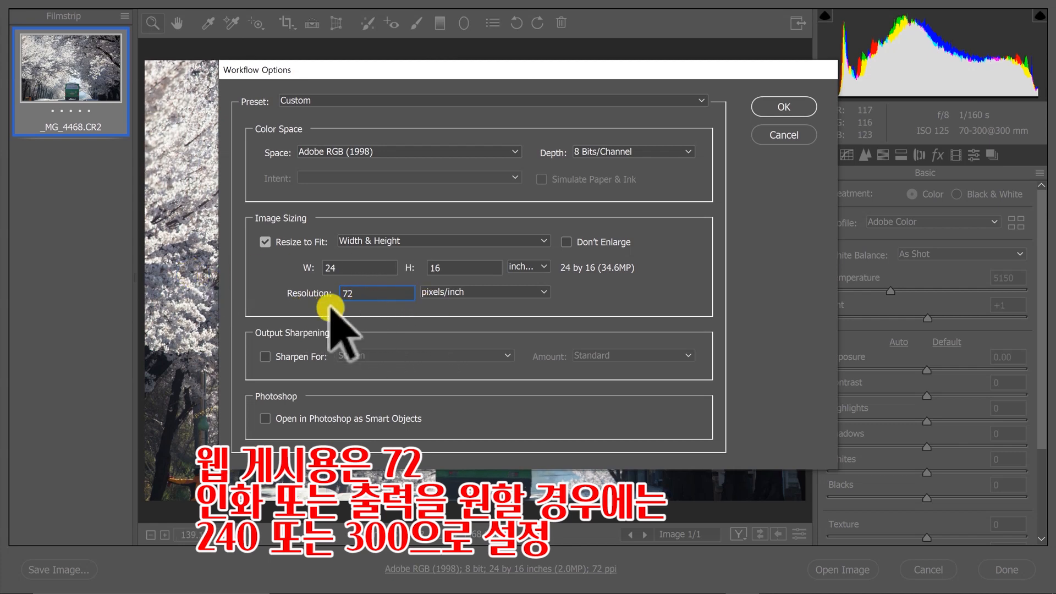
Change the output resolution to 240 pixels/inch.
{"action": "left_click", "coordinate": [472, 292]}
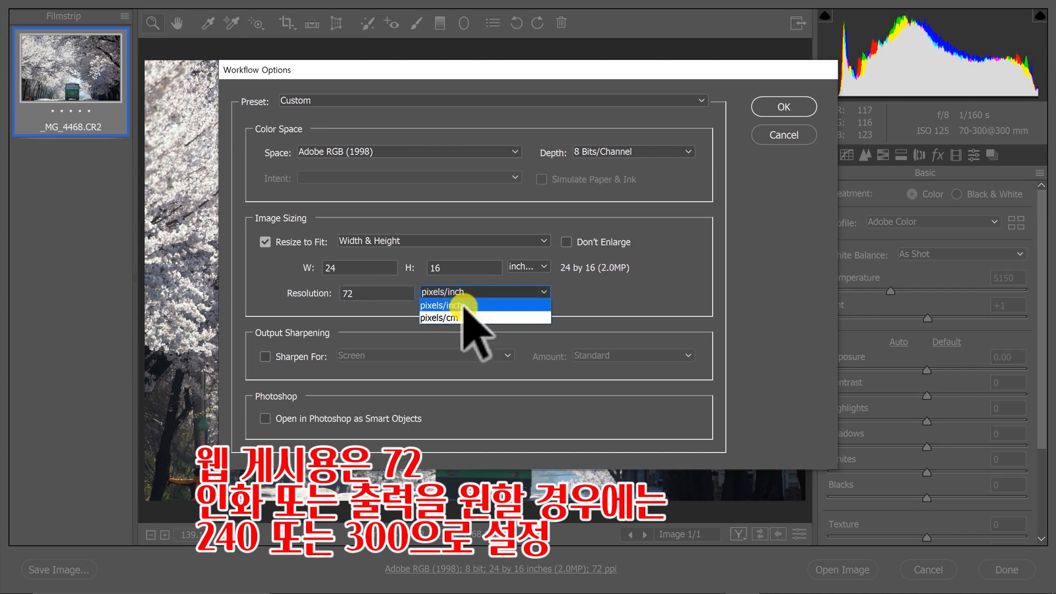
{"action": "left_click", "coordinate": [464, 306]}
{"action": "left_click_drag", "start_coordinate": [365, 293], "coordinate": [342, 293]}
{"action": "type", "text": "2"}
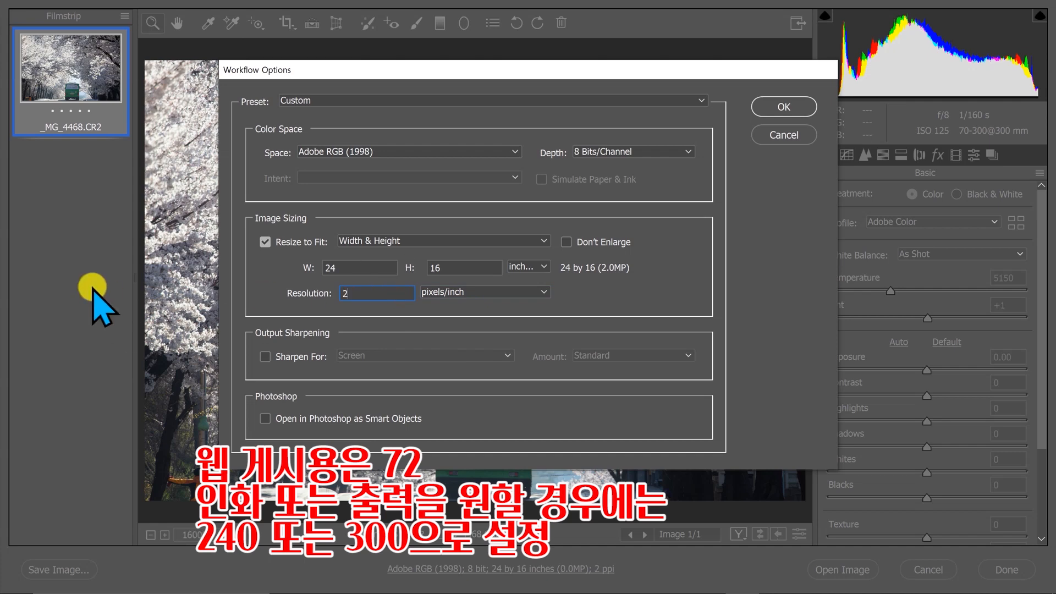
{"action": "type", "text": "40"}
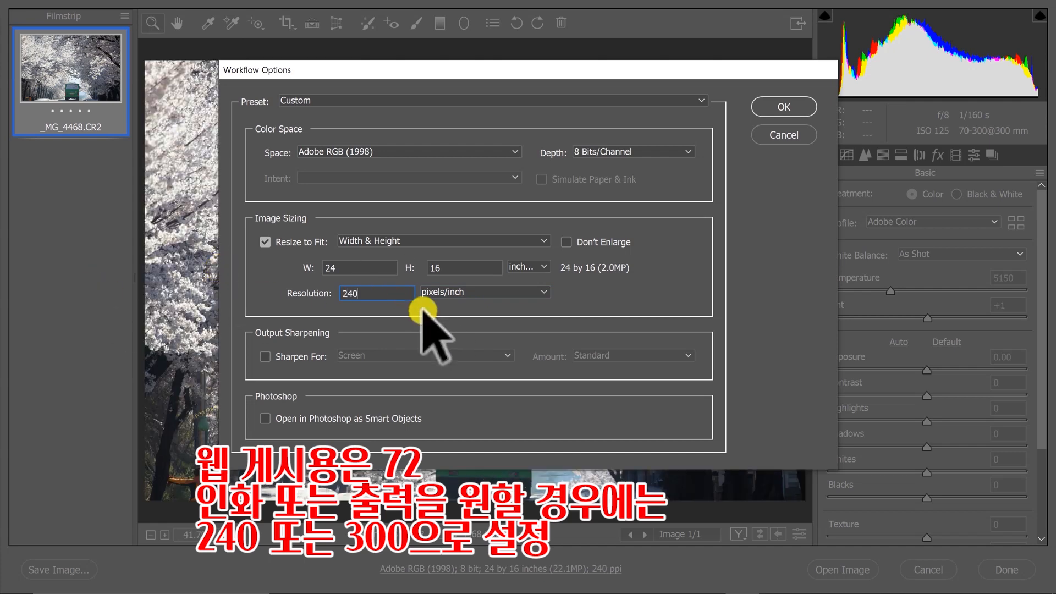
Apply the workflow options with a resolution of 300 pixels/inch and open the image in Photoshop.
{"action": "left_click_drag", "start_coordinate": [385, 293], "coordinate": [314, 300]}
{"action": "type", "text": "300"}
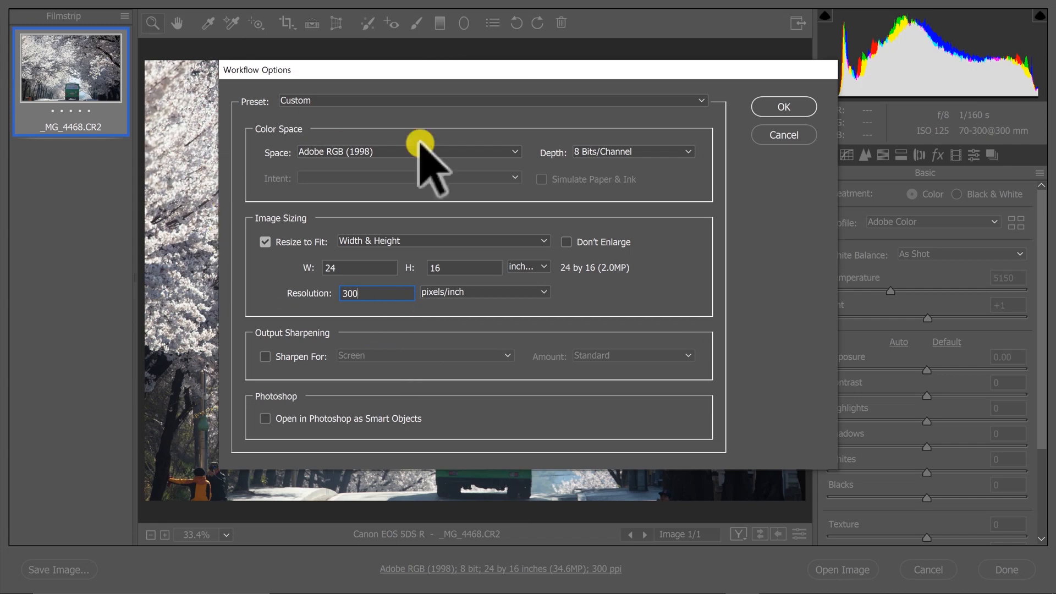
{"action": "left_click", "coordinate": [786, 113]}
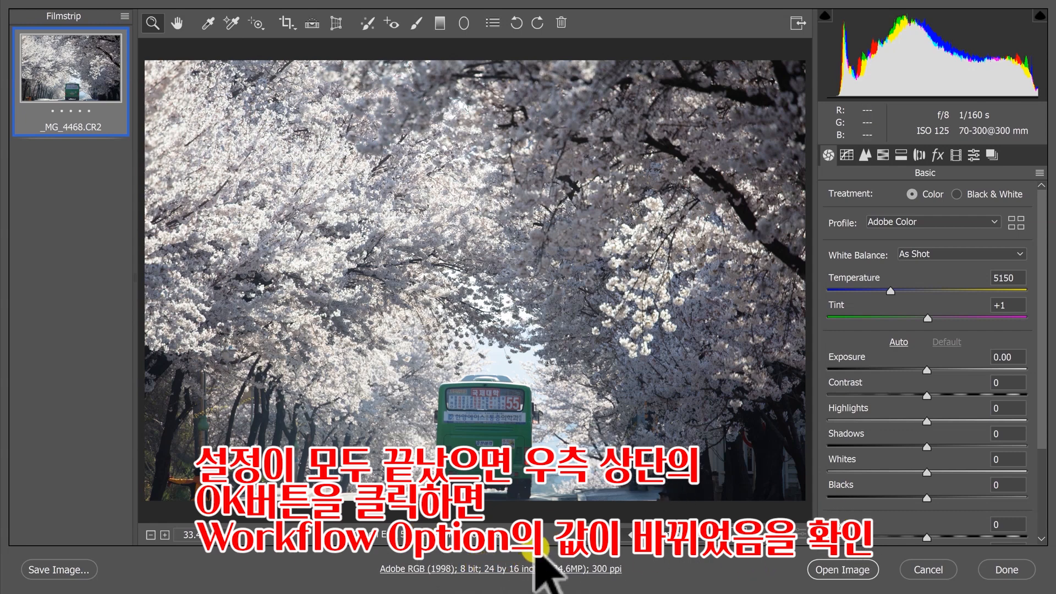
{"action": "left_click", "coordinate": [843, 570]}
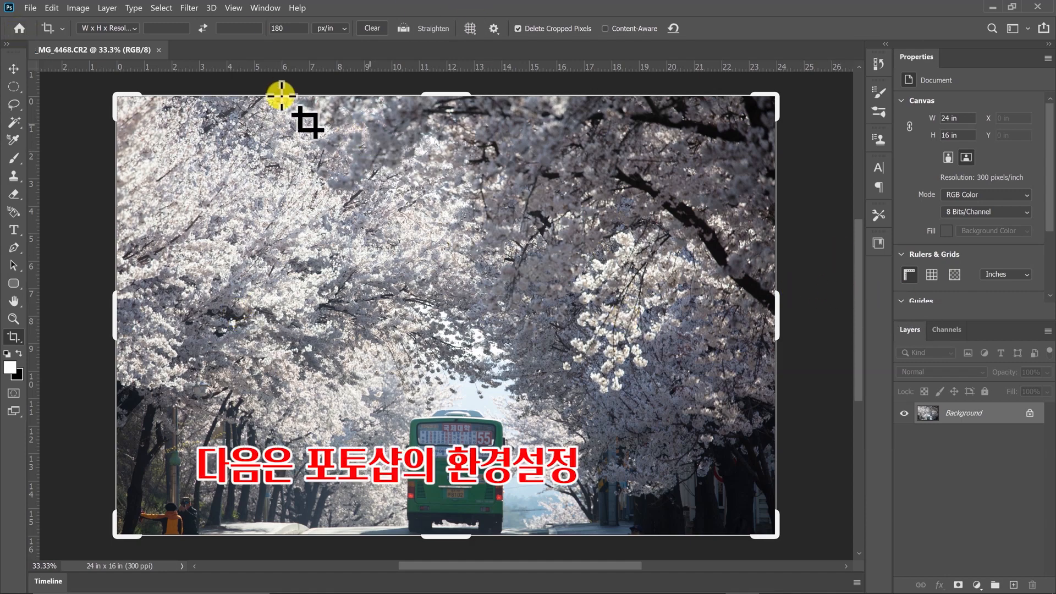
In the General preferences, turn off Auto show the Home Screen and Export Clipboard.
{"action": "left_click", "coordinate": [52, 9]}
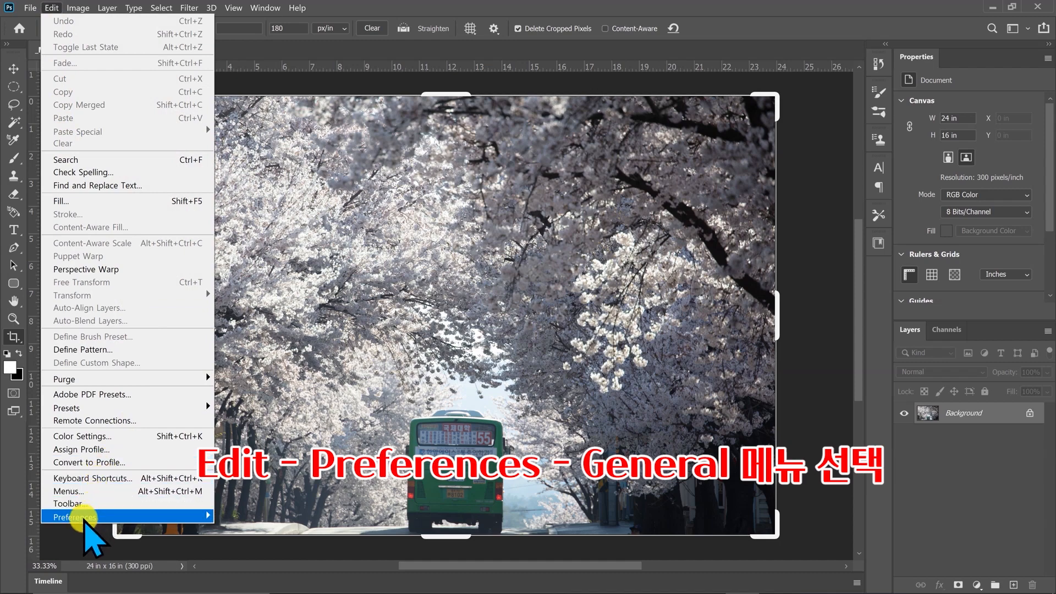
{"action": "mouse_move", "coordinate": [81, 519]}
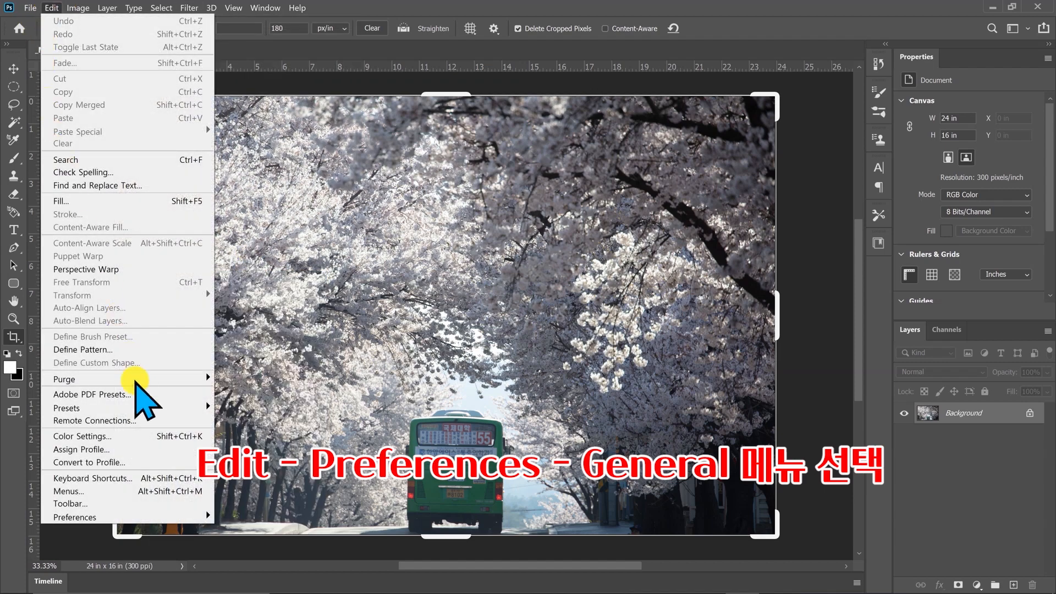
{"action": "mouse_move", "coordinate": [103, 523]}
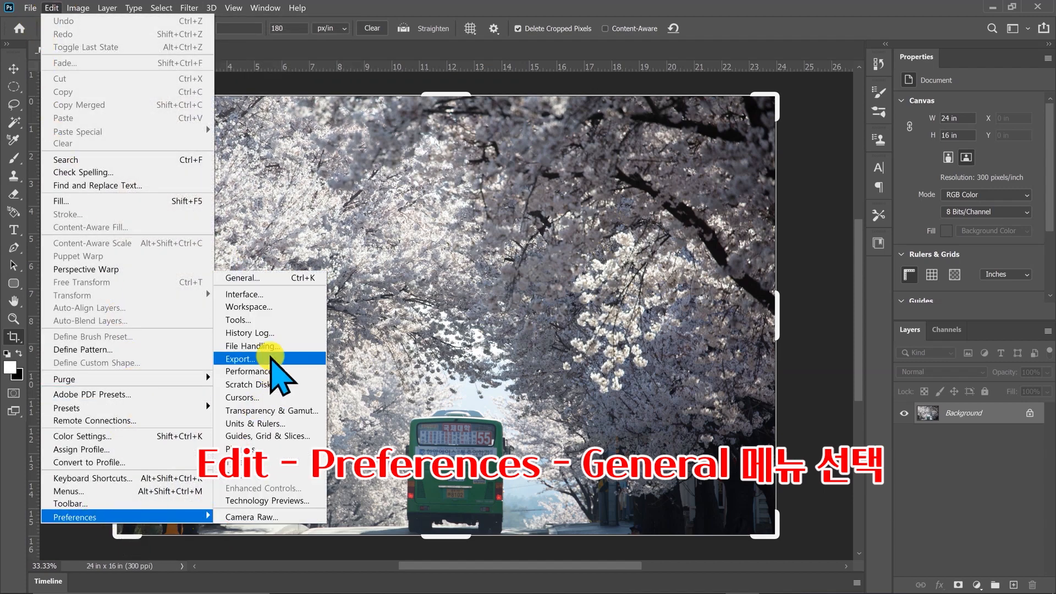
{"action": "left_click", "coordinate": [251, 278]}
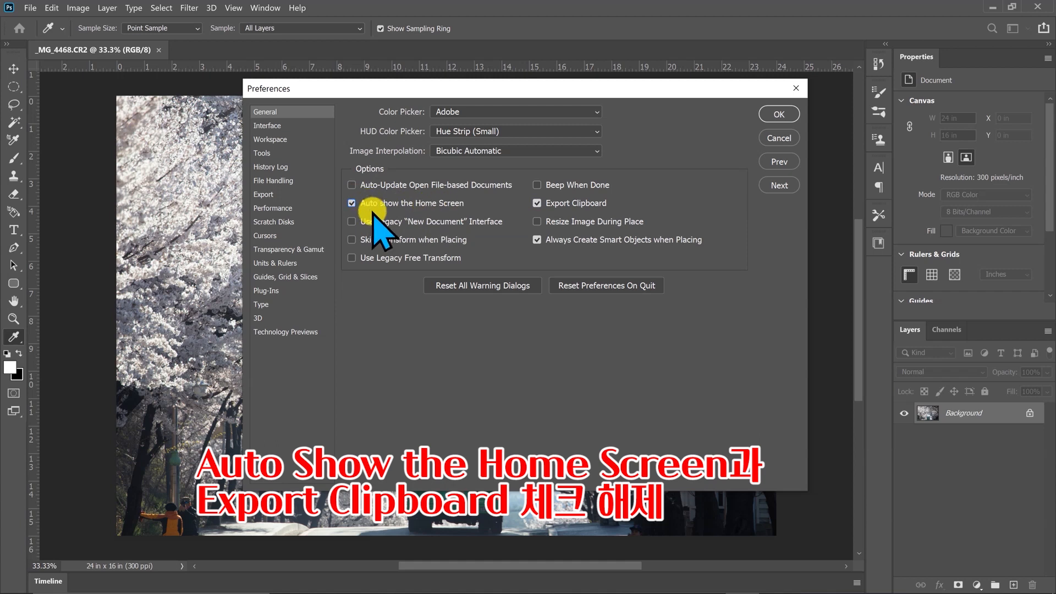
{"action": "left_click", "coordinate": [354, 204]}
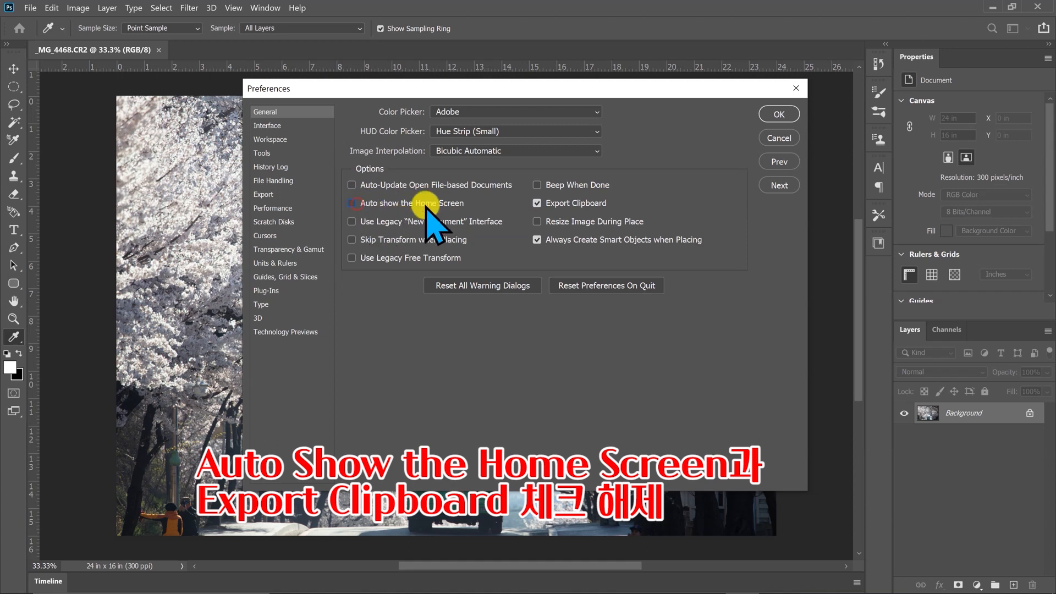
{"action": "left_click", "coordinate": [557, 203]}
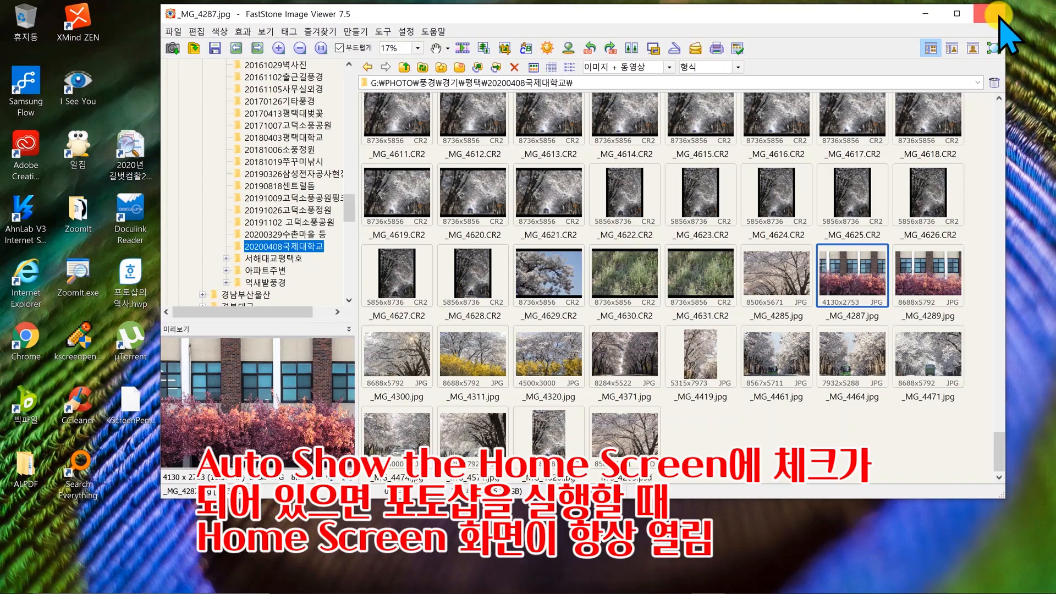
Launch Photoshop from the desktop and create a new 1280 x 720 px document at 72 ppi from the Home screen.
{"action": "left_click", "coordinate": [996, 15]}
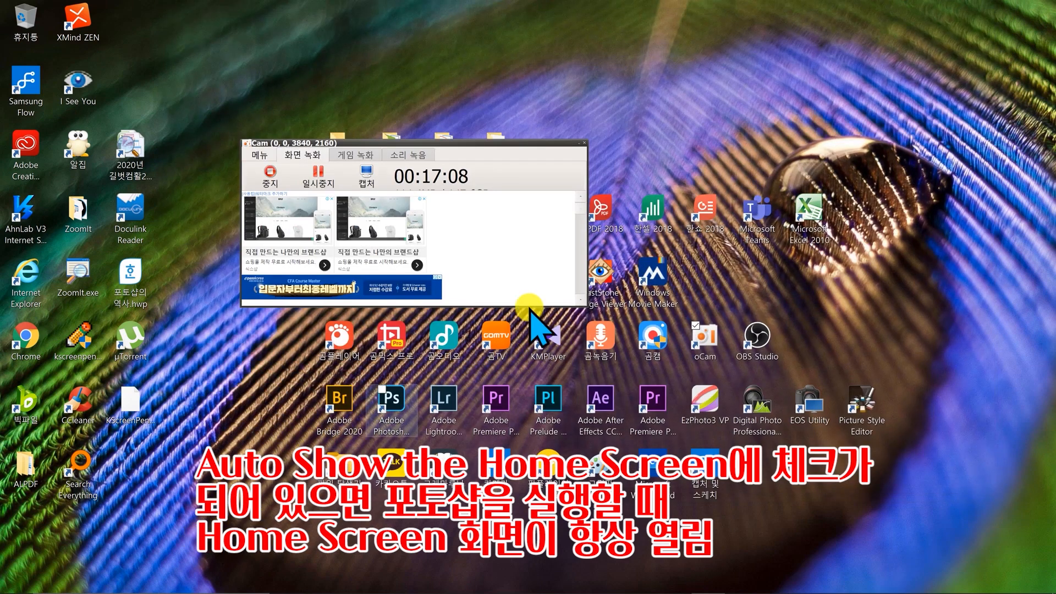
{"action": "left_click", "coordinate": [386, 403]}
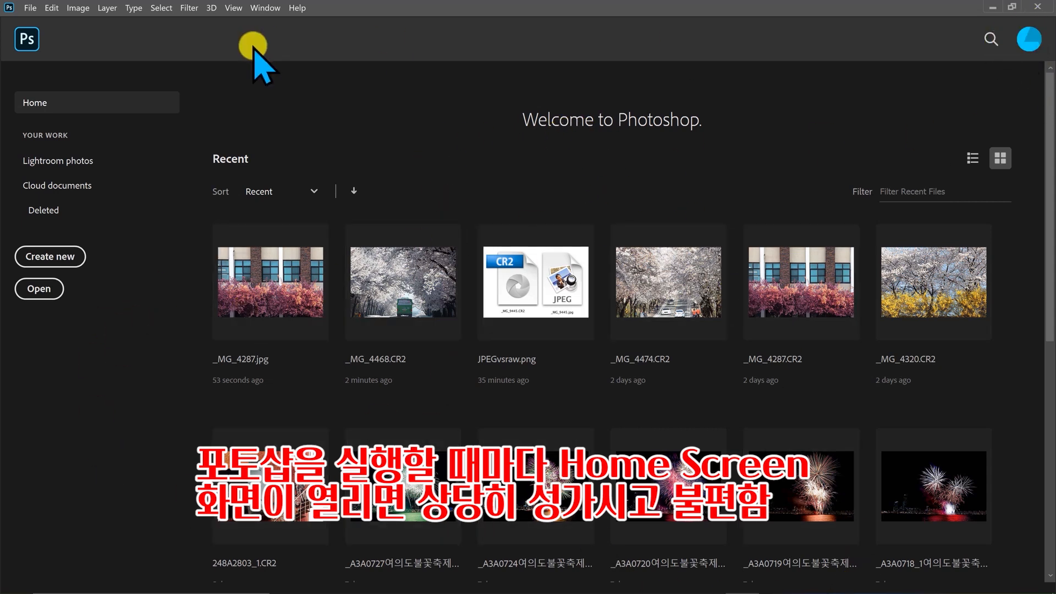
{"action": "left_click", "coordinate": [44, 259]}
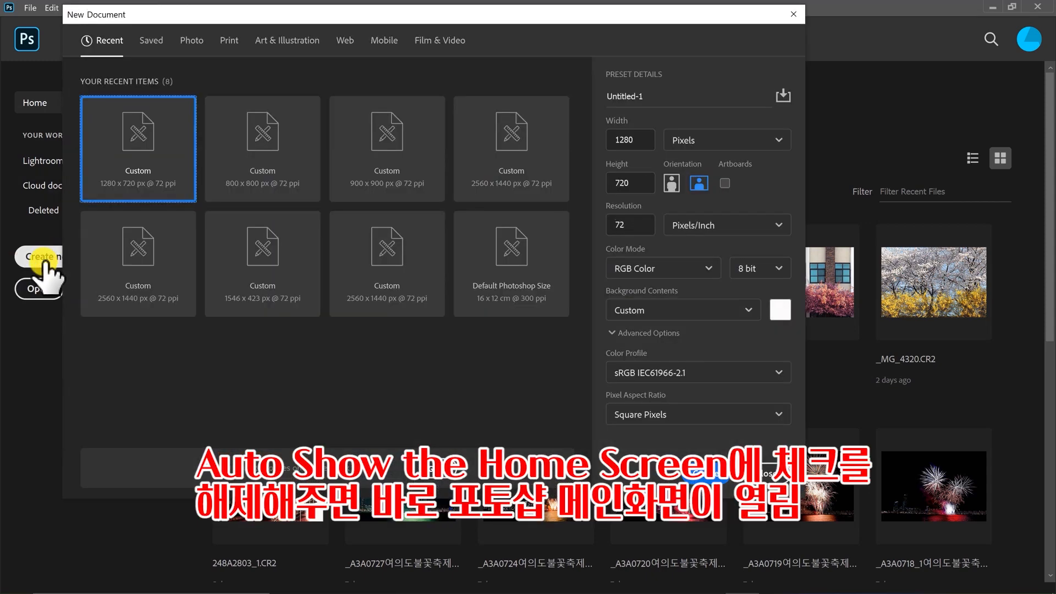
{"action": "left_click", "coordinate": [714, 474]}
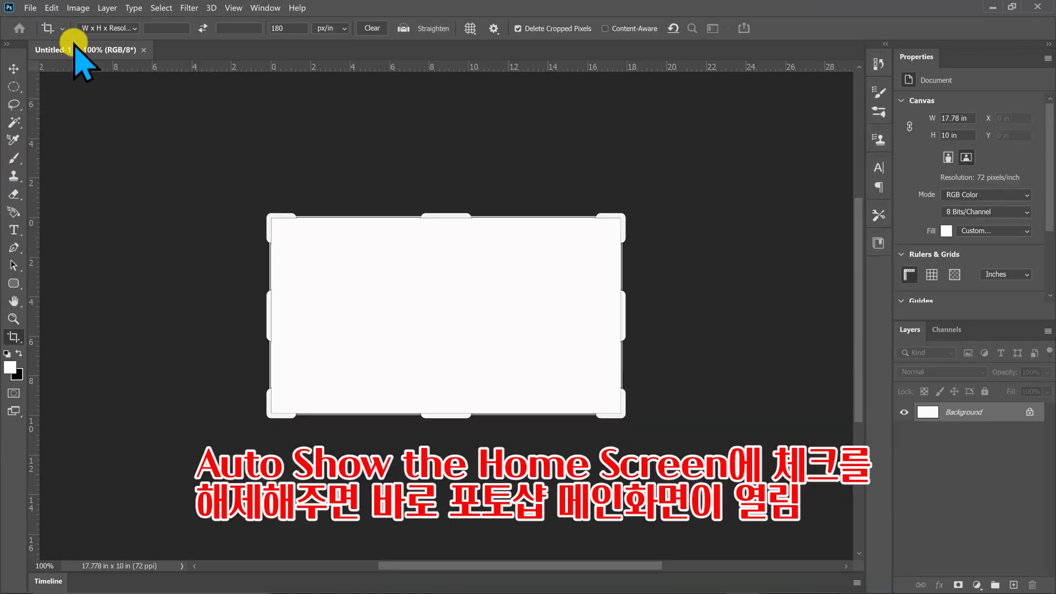
Turn off Auto show the Home Screen and Export Clipboard in the General preferences.
{"action": "left_click", "coordinate": [48, 7]}
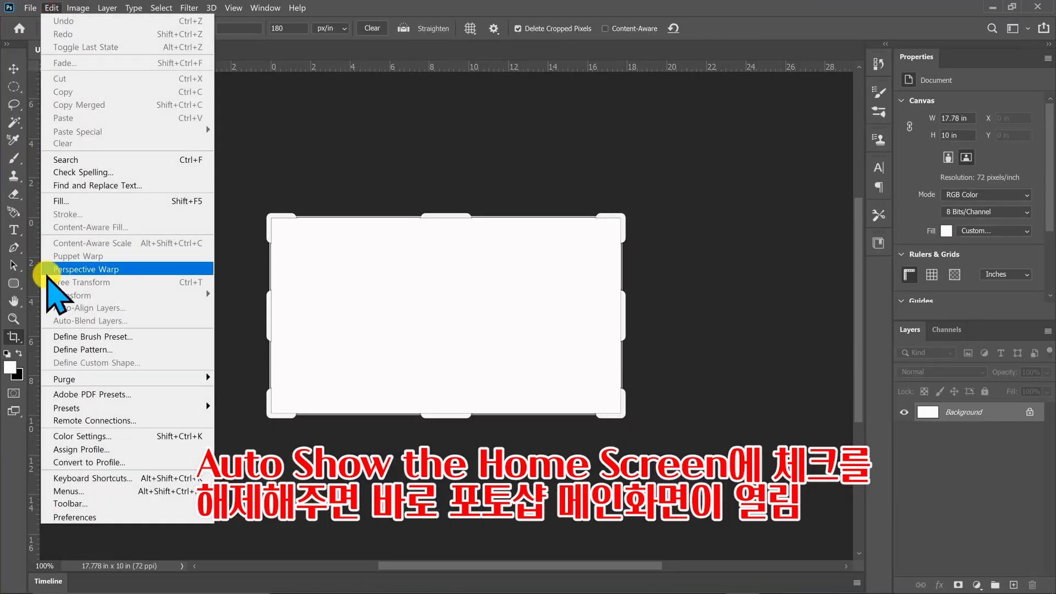
{"action": "mouse_move", "coordinate": [165, 516]}
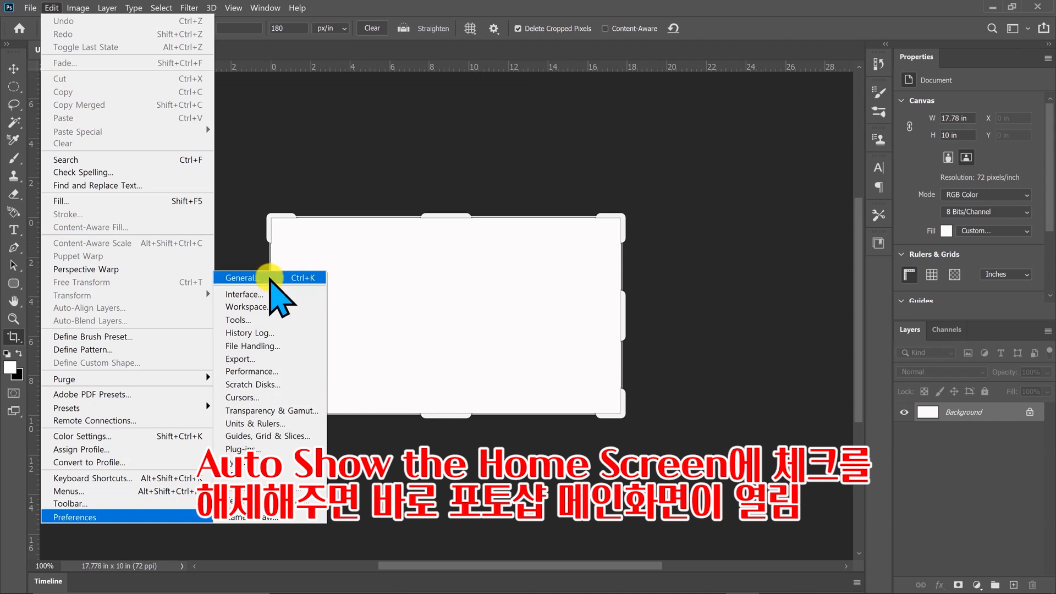
{"action": "left_click", "coordinate": [284, 277]}
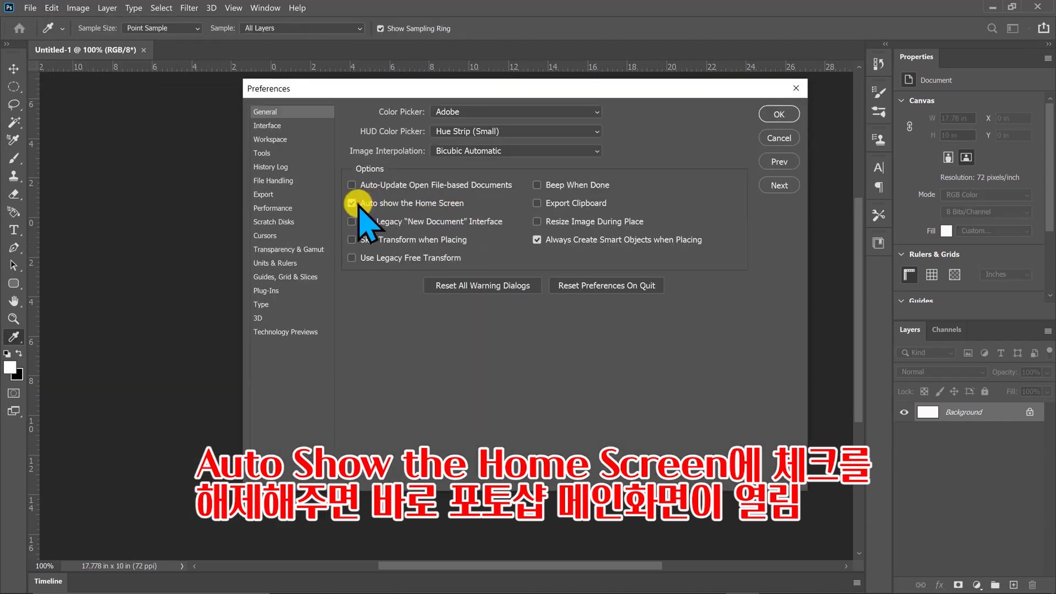
{"action": "left_click", "coordinate": [366, 203]}
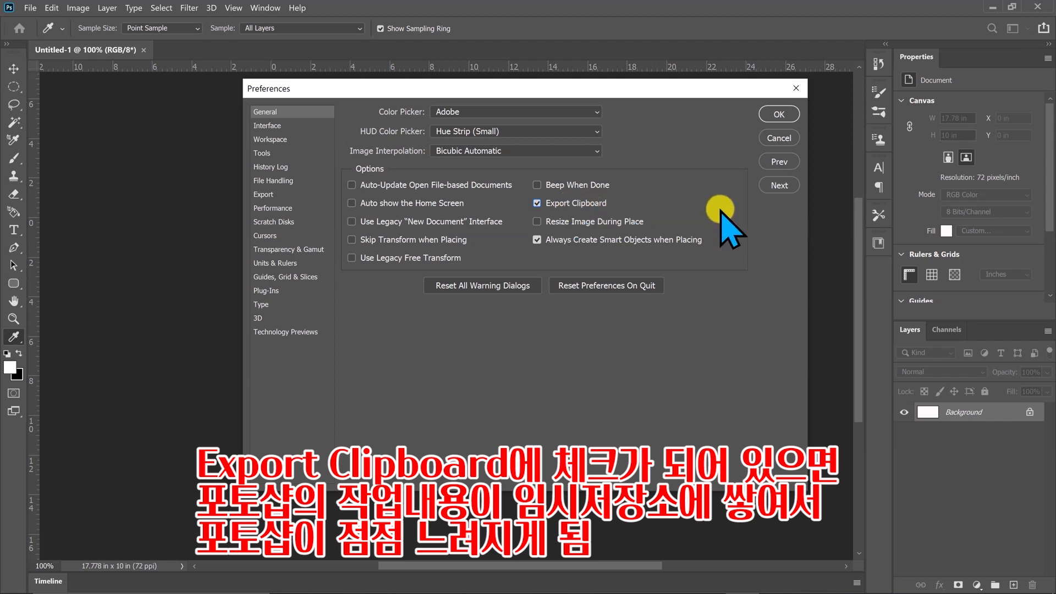
{"action": "left_click", "coordinate": [550, 205]}
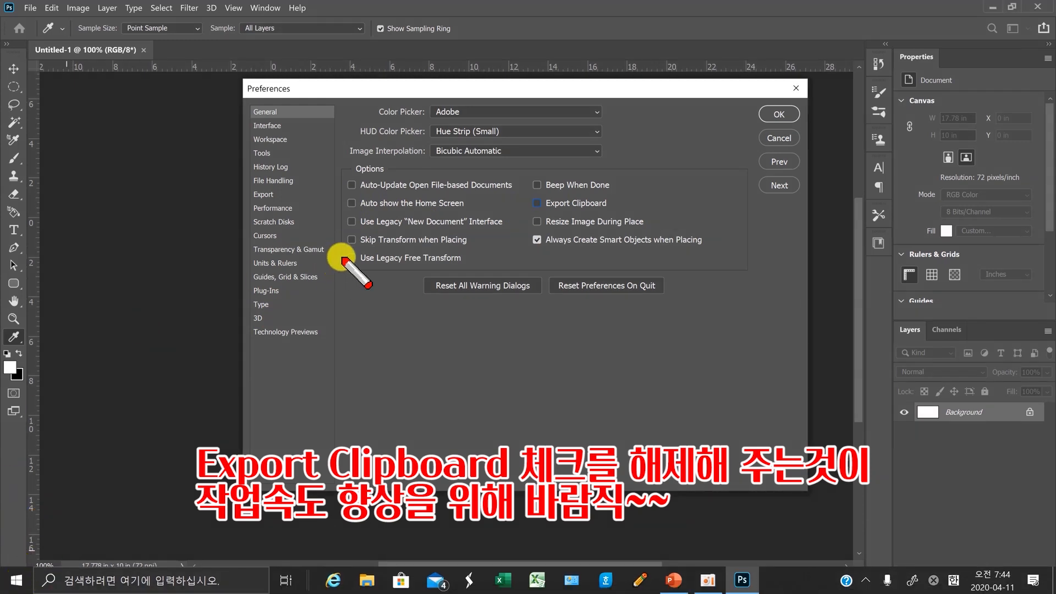
{"action": "right_click", "coordinate": [474, 211]}
{"action": "left_click", "coordinate": [391, 225]}
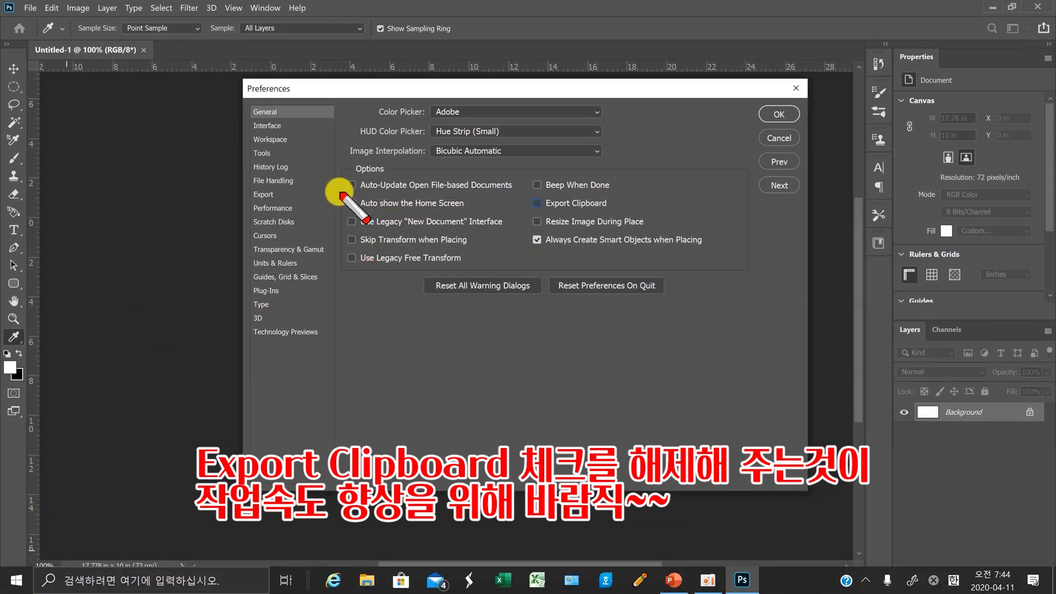
{"action": "left_click_drag", "start_coordinate": [508, 213], "coordinate": [653, 211]}
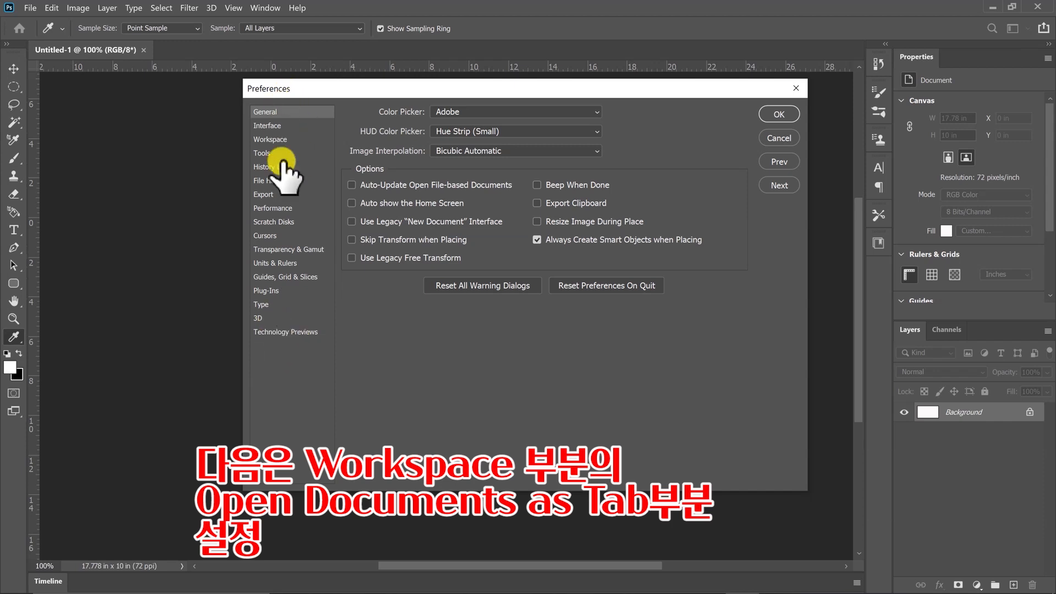
Check the Open Documents as Tabs option in the Workspace preferences and apply the preference changes.
{"action": "left_click", "coordinate": [272, 139]}
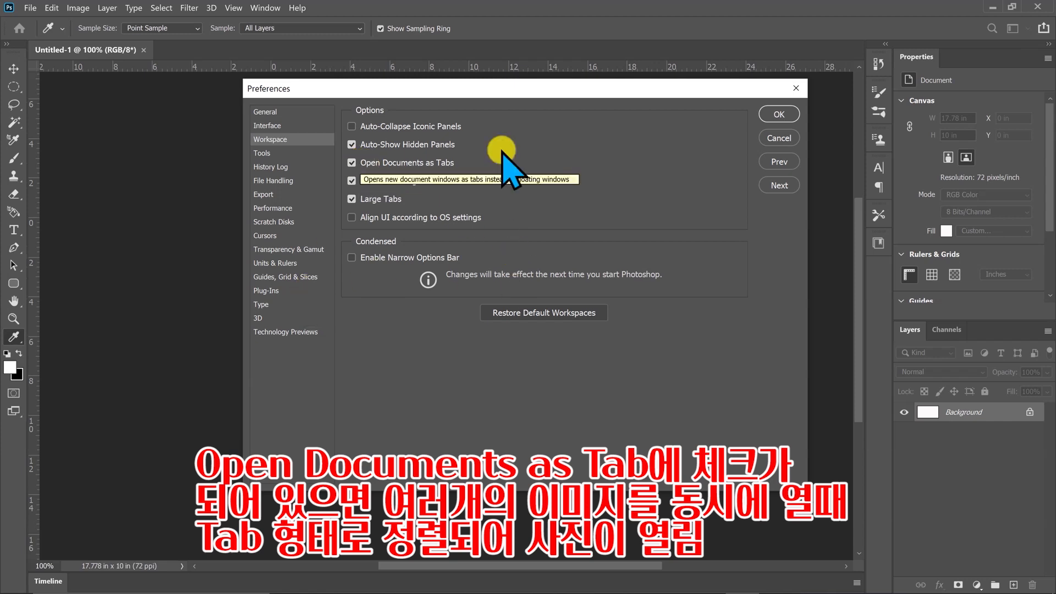
{"action": "left_click", "coordinate": [773, 114]}
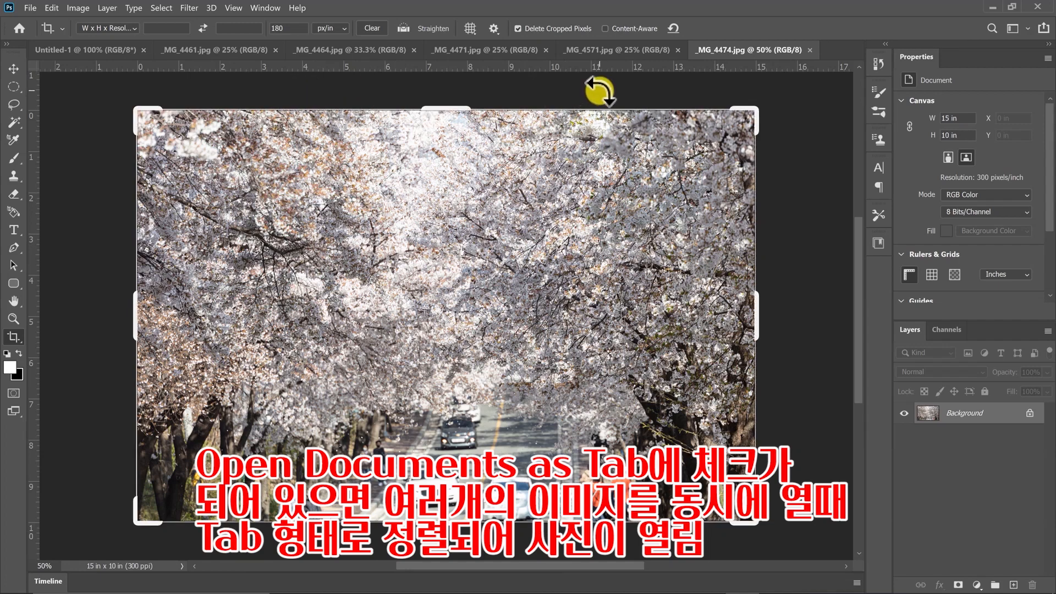
Browse back and forth through the blank document and the five tabbed cherry blossom photos, finishing on _MG_4461.jpg.
{"action": "left_click", "coordinate": [108, 51]}
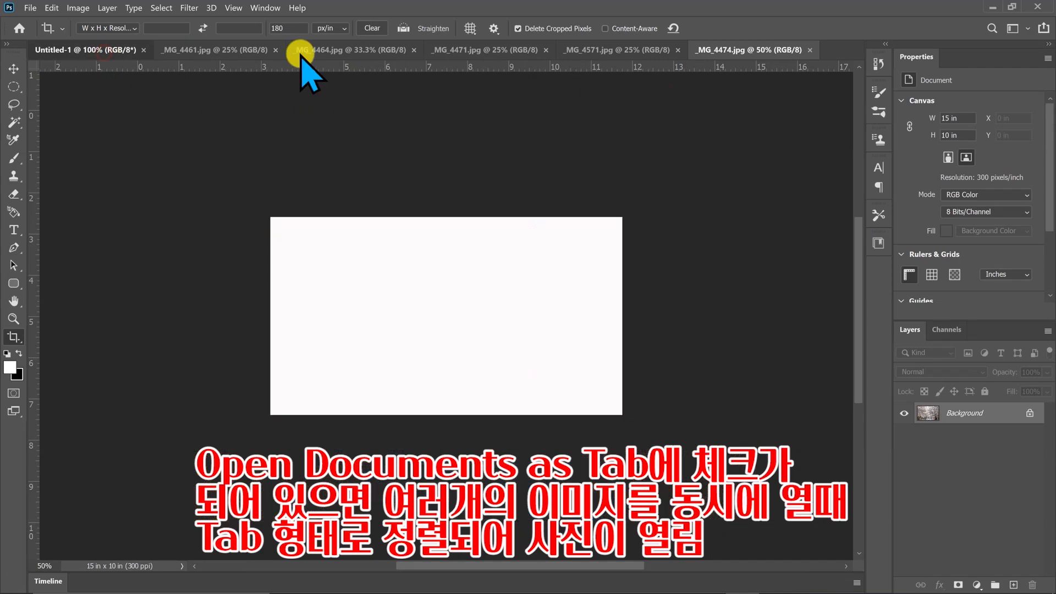
{"action": "left_click", "coordinate": [228, 51]}
{"action": "left_click", "coordinate": [378, 50]}
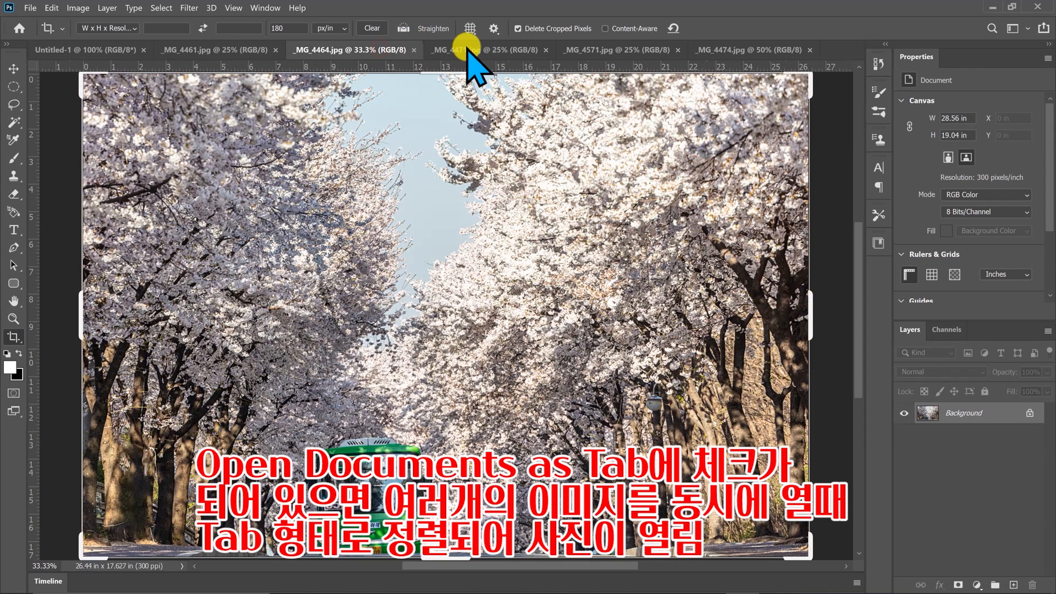
{"action": "left_click", "coordinate": [466, 49]}
{"action": "left_click", "coordinate": [585, 48]}
{"action": "left_click", "coordinate": [730, 48]}
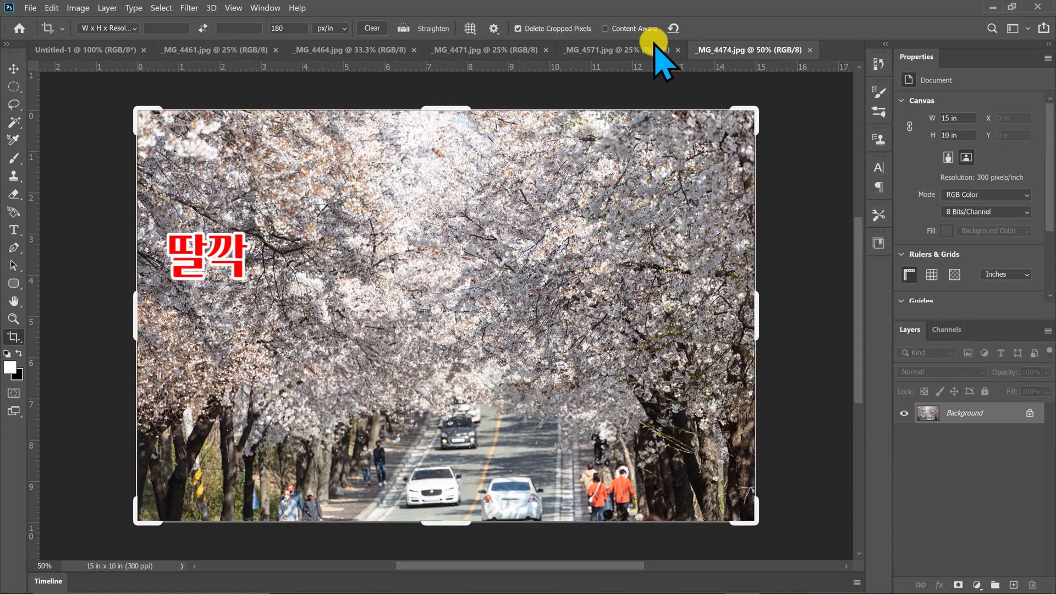
{"action": "left_click", "coordinate": [649, 42]}
{"action": "left_click", "coordinate": [481, 49]}
{"action": "left_click", "coordinate": [365, 51]}
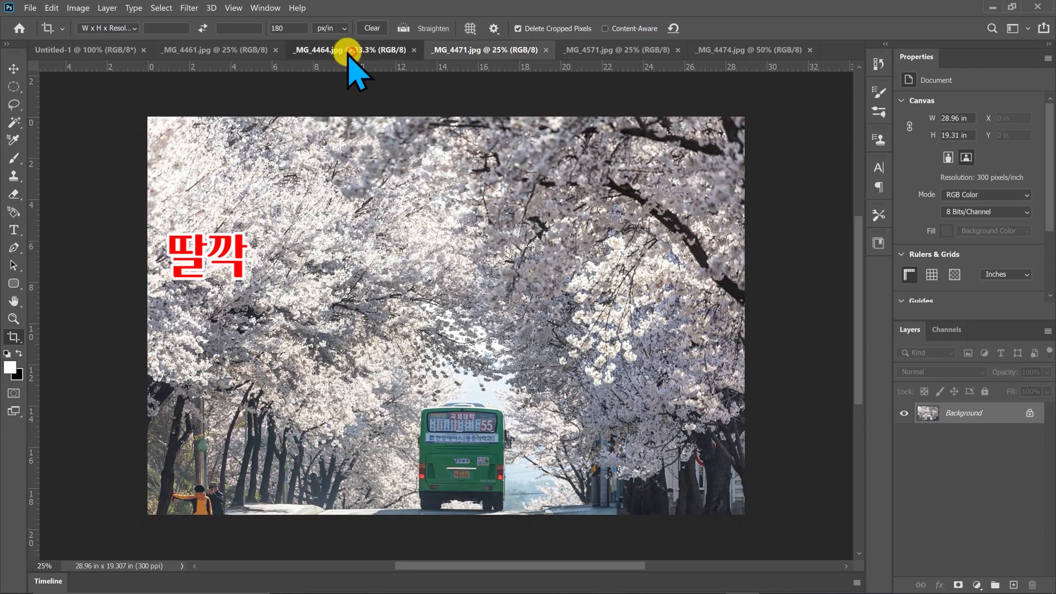
{"action": "left_click", "coordinate": [213, 50]}
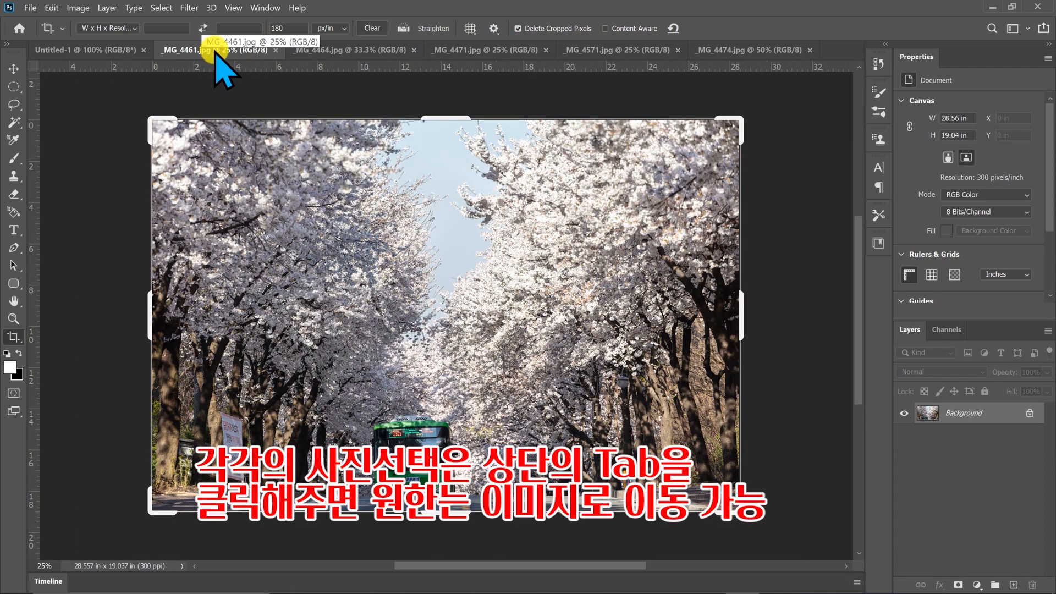
{"action": "left_click", "coordinate": [344, 50]}
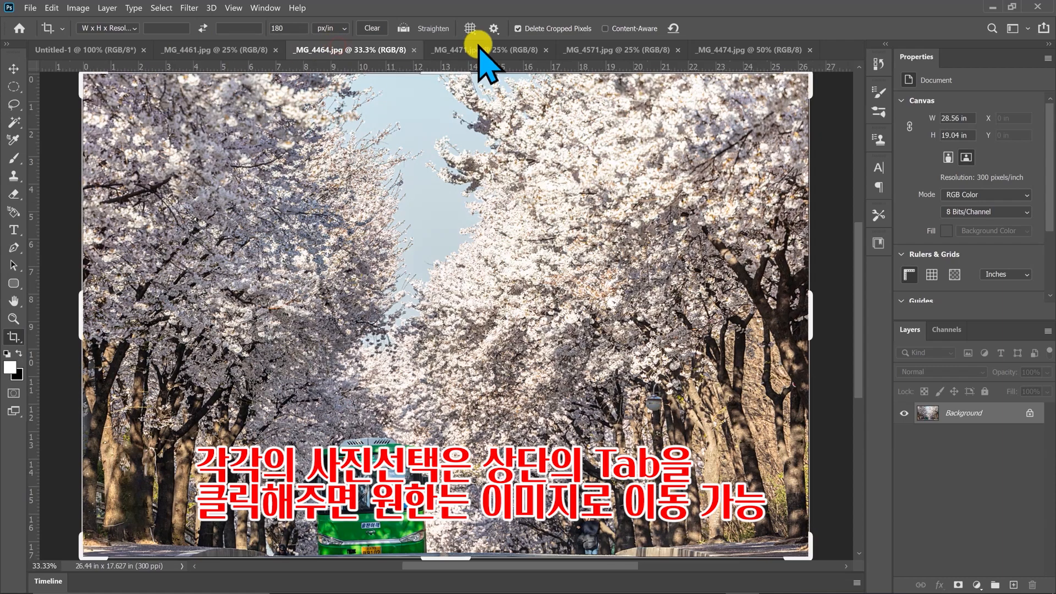
{"action": "left_click", "coordinate": [481, 50]}
{"action": "left_click", "coordinate": [657, 50]}
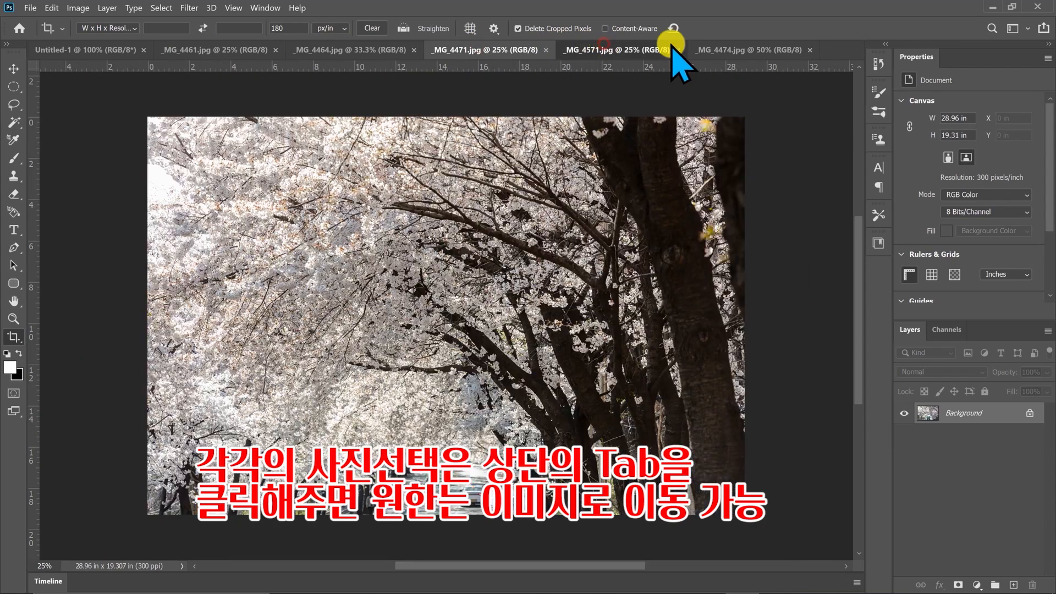
{"action": "left_click", "coordinate": [785, 50]}
{"action": "left_click", "coordinate": [616, 51]}
{"action": "left_click", "coordinate": [484, 51]}
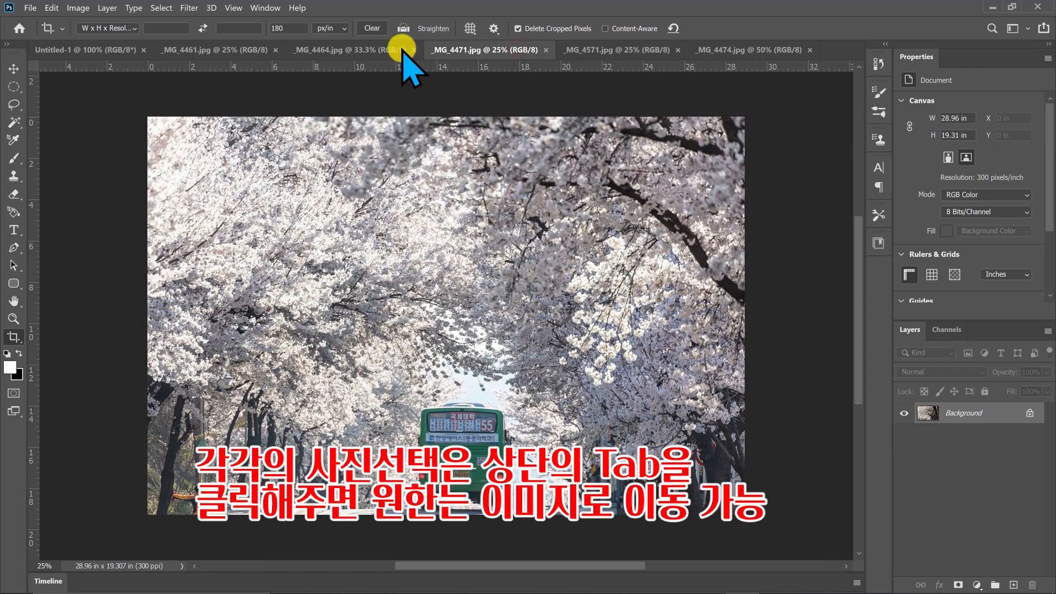
{"action": "left_click", "coordinate": [352, 51]}
{"action": "left_click", "coordinate": [248, 52]}
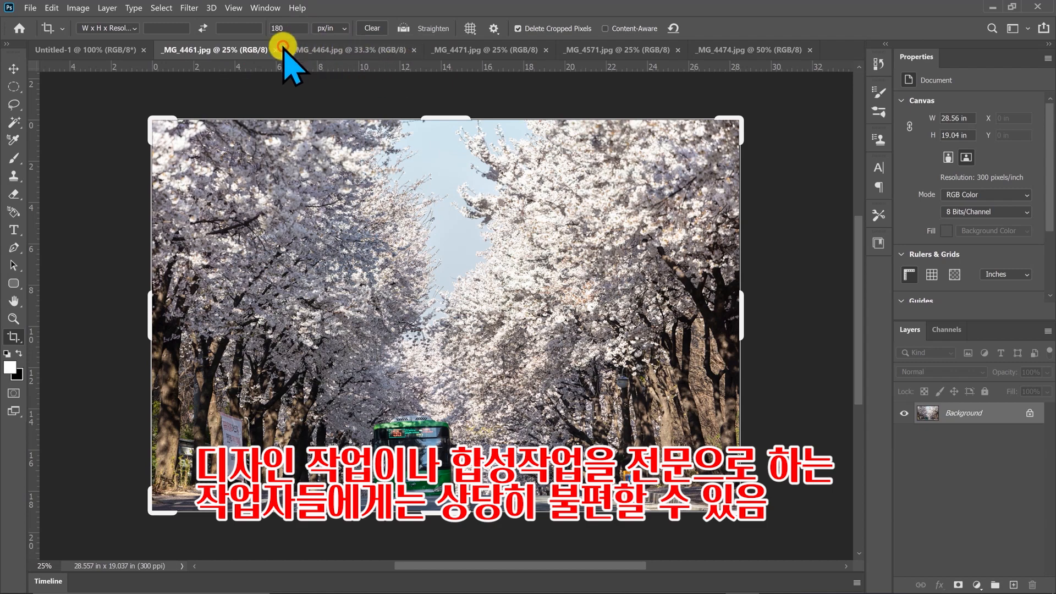
Alternate between _MG_4461.jpg and the other tabbed photos to compare them, finishing on _MG_4571.jpg.
{"action": "left_click", "coordinate": [395, 51]}
{"action": "left_click", "coordinate": [187, 50]}
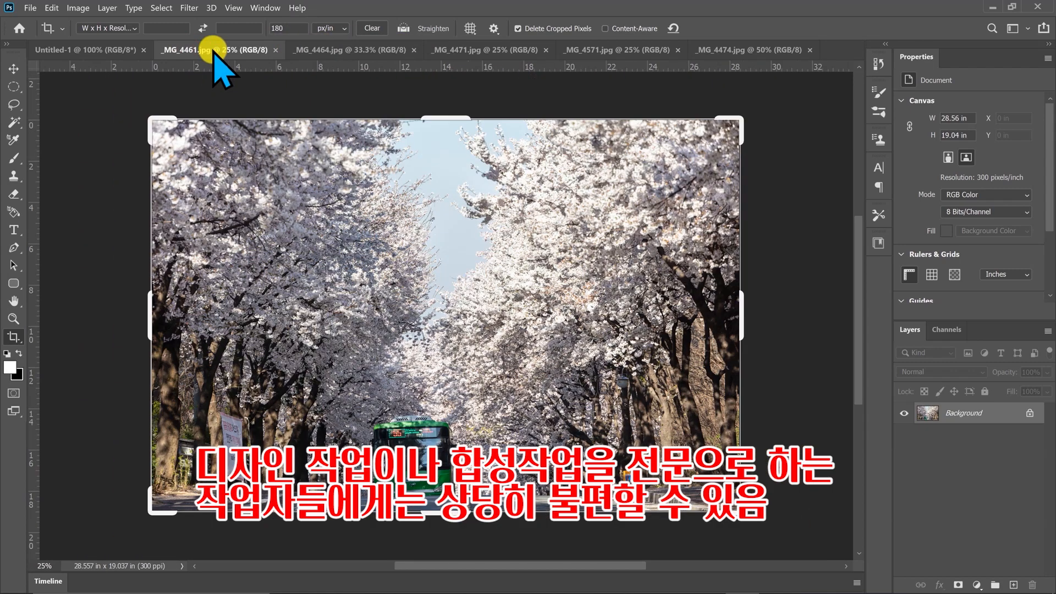
{"action": "left_click", "coordinate": [484, 50]}
{"action": "left_click", "coordinate": [248, 50]}
{"action": "left_click", "coordinate": [484, 50]}
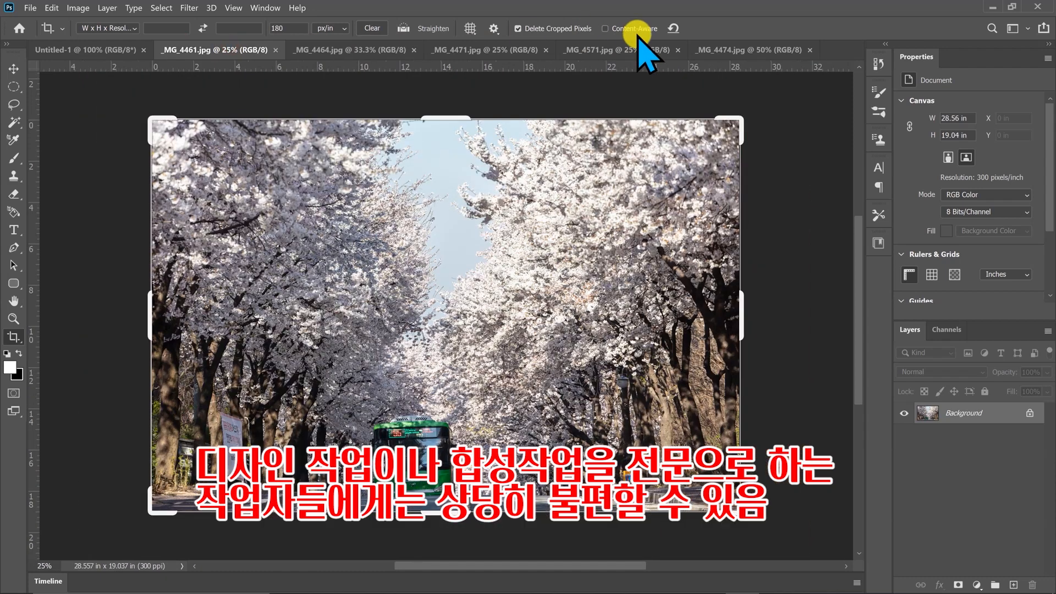
{"action": "left_click", "coordinate": [632, 50]}
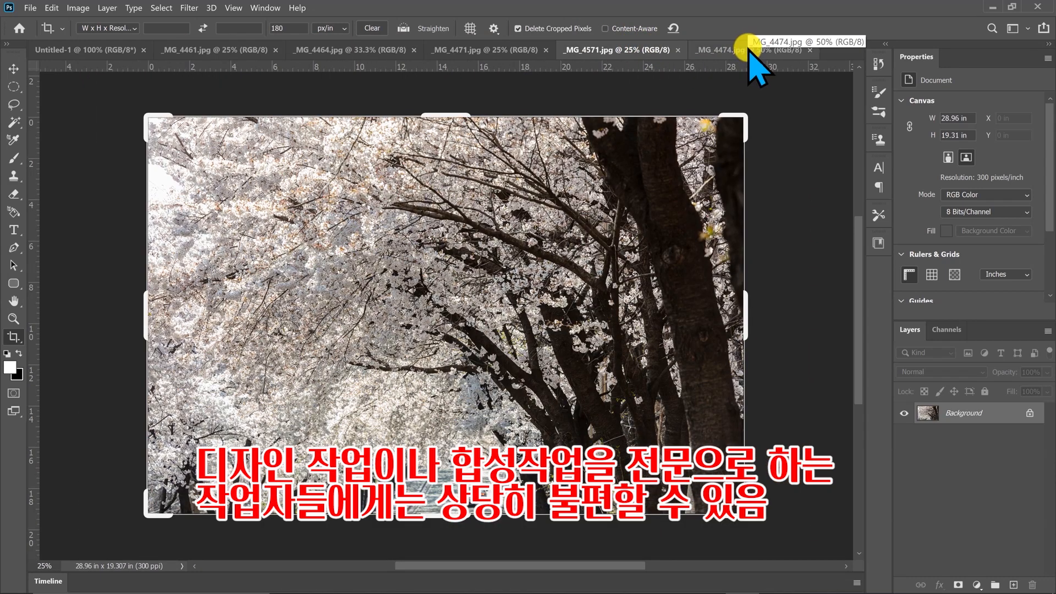
Turn off Open Documents as Tabs in the Workspace preferences and apply the change.
{"action": "left_click", "coordinate": [88, 8]}
{"action": "mouse_move", "coordinate": [52, 8]}
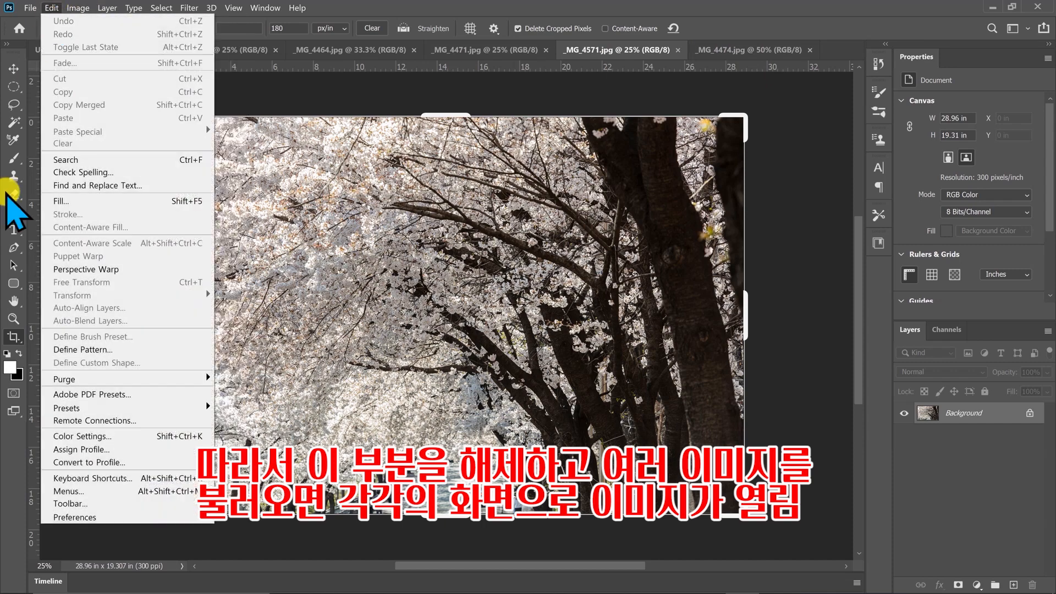
{"action": "left_click", "coordinate": [116, 517]}
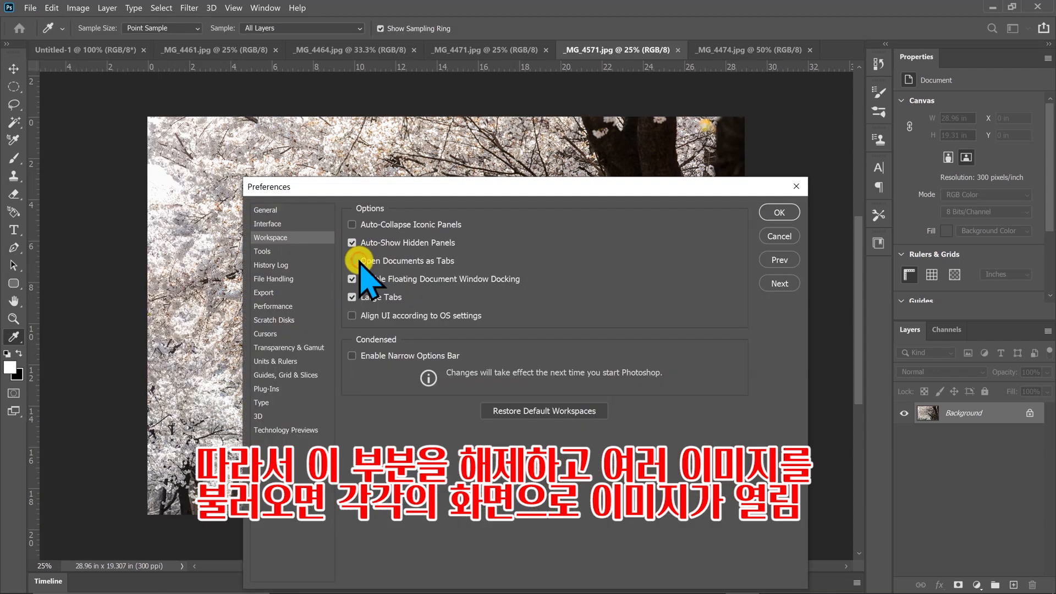
{"action": "left_click", "coordinate": [355, 260]}
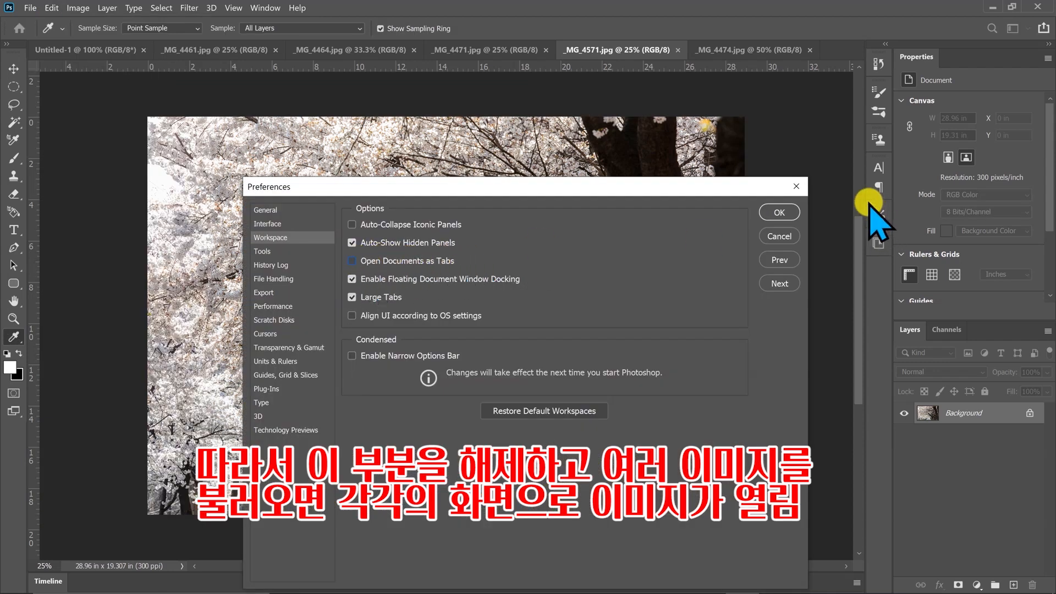
{"action": "left_click", "coordinate": [782, 211]}
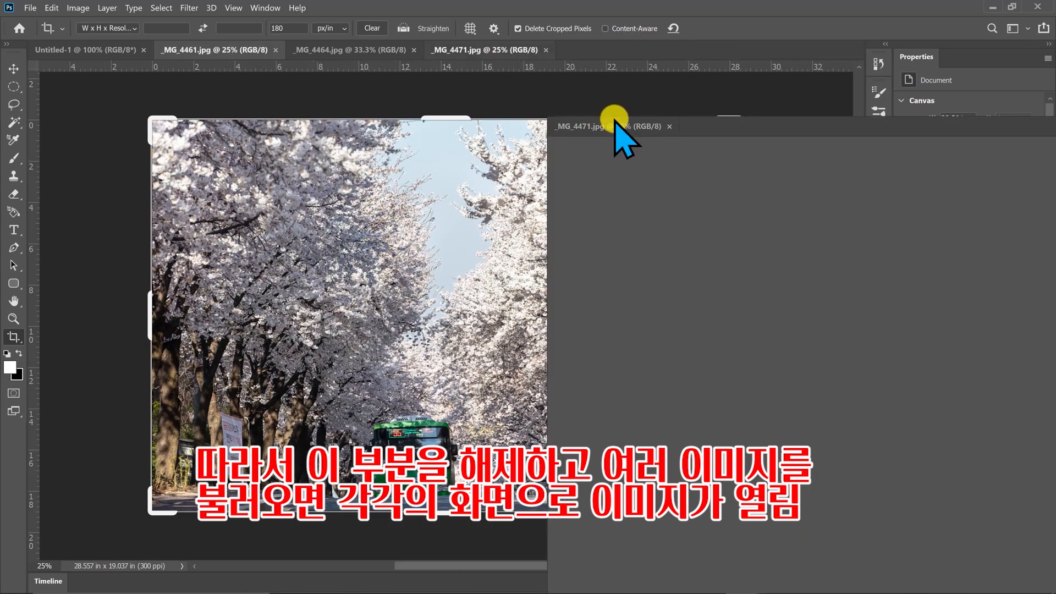
Arrange _MG_4471.jpg, _MG_4464.jpg, _MG_4571.jpg and _MG_4461.jpg as overlapping floating windows with part of each photo exposed.
{"action": "left_click_drag", "start_coordinate": [624, 137], "coordinate": [427, 200]}
{"action": "left_click_drag", "start_coordinate": [513, 138], "coordinate": [467, 200]}
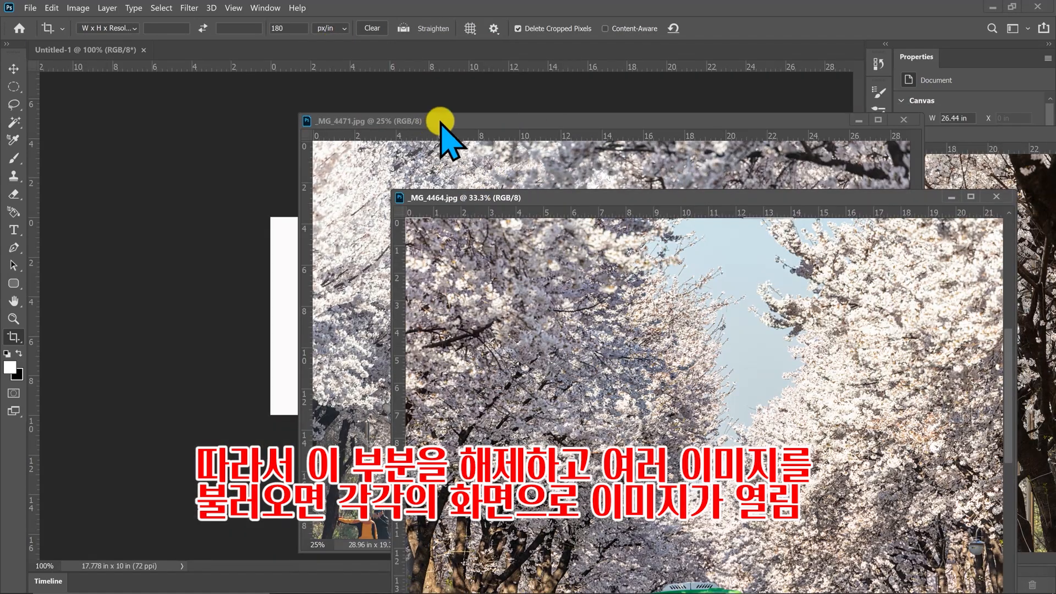
{"action": "left_click_drag", "start_coordinate": [441, 120], "coordinate": [230, 112]}
{"action": "left_click_drag", "start_coordinate": [797, 197], "coordinate": [560, 163]}
{"action": "left_click_drag", "start_coordinate": [898, 134], "coordinate": [618, 159]}
{"action": "left_click_drag", "start_coordinate": [923, 206], "coordinate": [936, 212]}
Bring each floating photo window to the front in turn to view the images, finishing on _MG_4461.jpg.
{"action": "left_click", "coordinate": [352, 264]}
{"action": "left_click", "coordinate": [217, 279]}
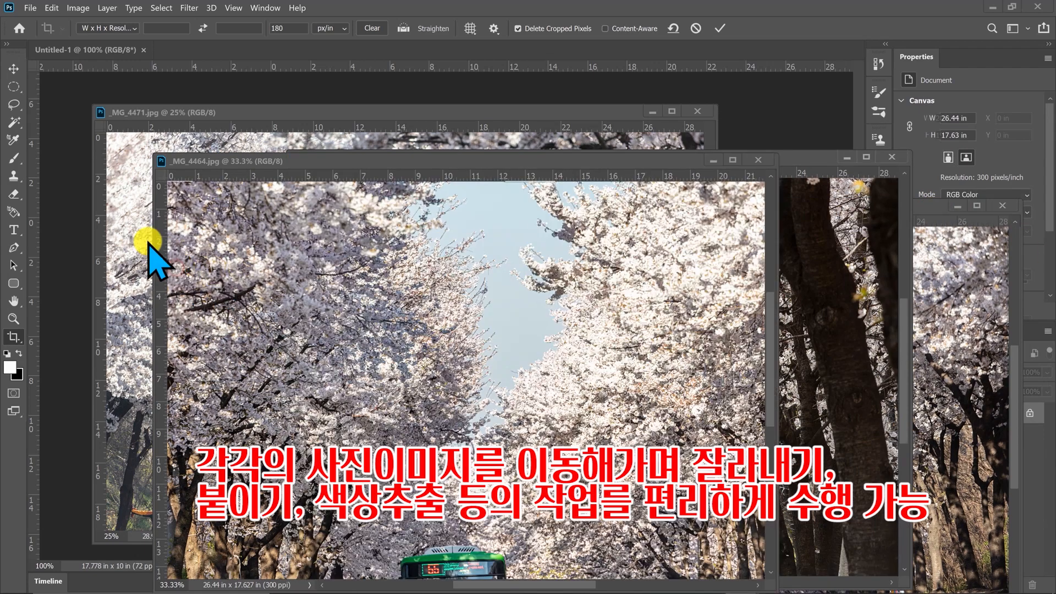
{"action": "left_click", "coordinate": [142, 226]}
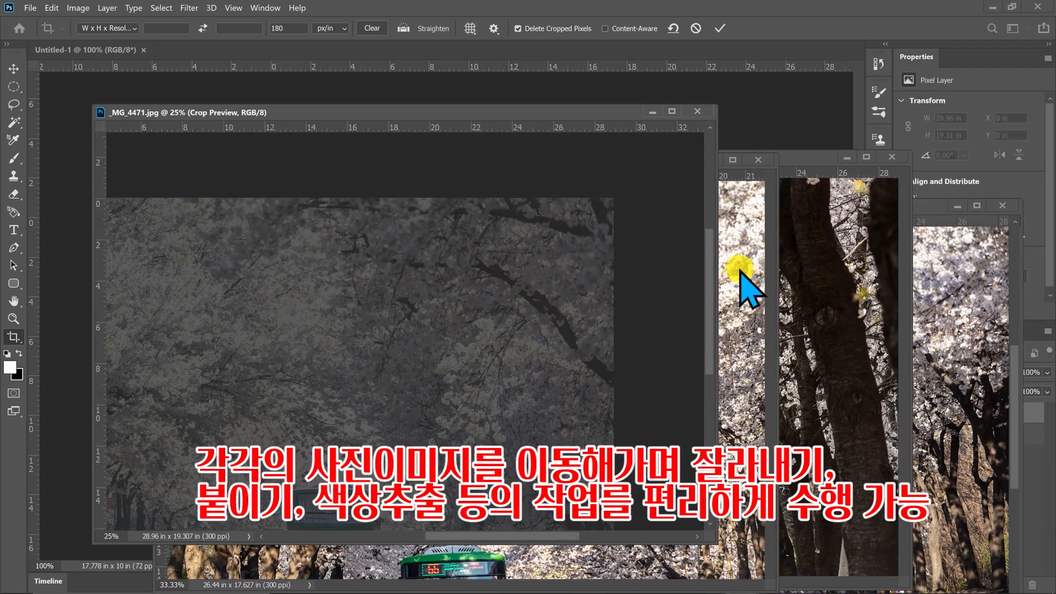
{"action": "left_click", "coordinate": [750, 278]}
{"action": "left_click", "coordinate": [843, 282]}
{"action": "left_click", "coordinate": [935, 294]}
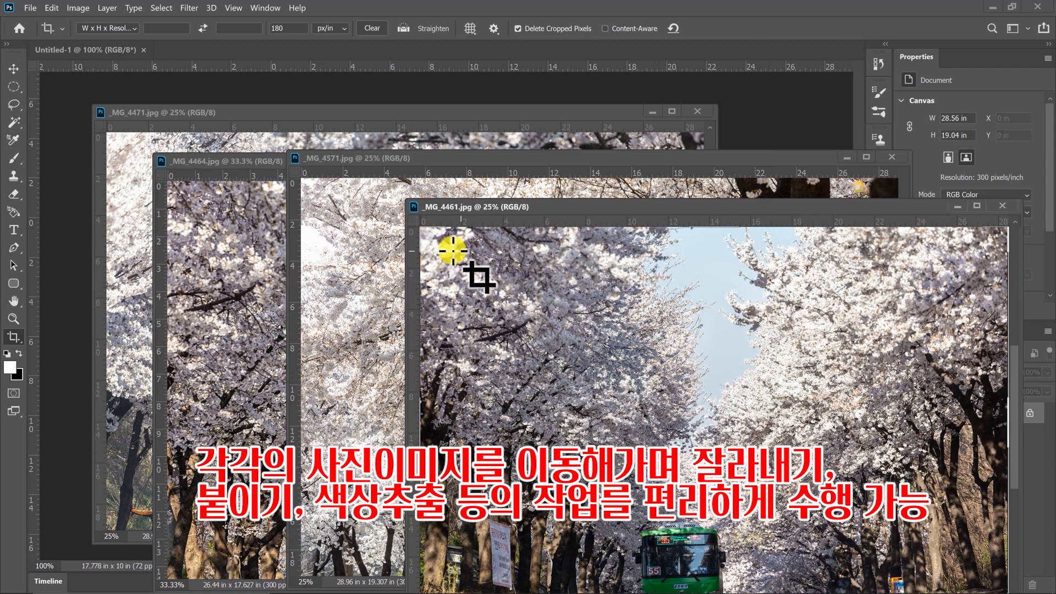
{"action": "left_click", "coordinate": [345, 255]}
{"action": "left_click", "coordinate": [217, 256]}
{"action": "left_click", "coordinate": [147, 258]}
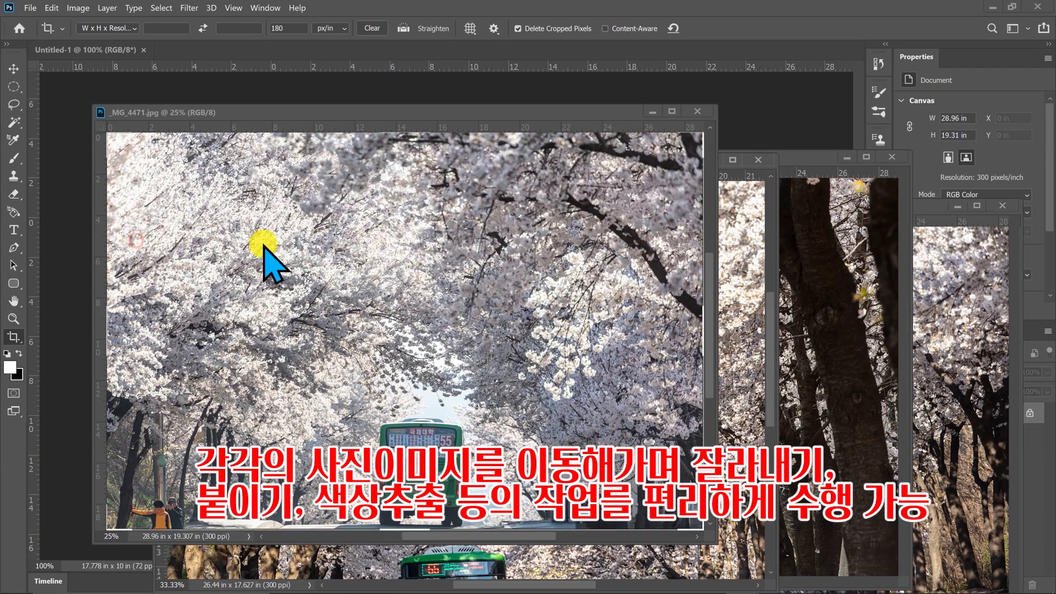
{"action": "left_click", "coordinate": [759, 271]}
{"action": "left_click", "coordinate": [902, 265]}
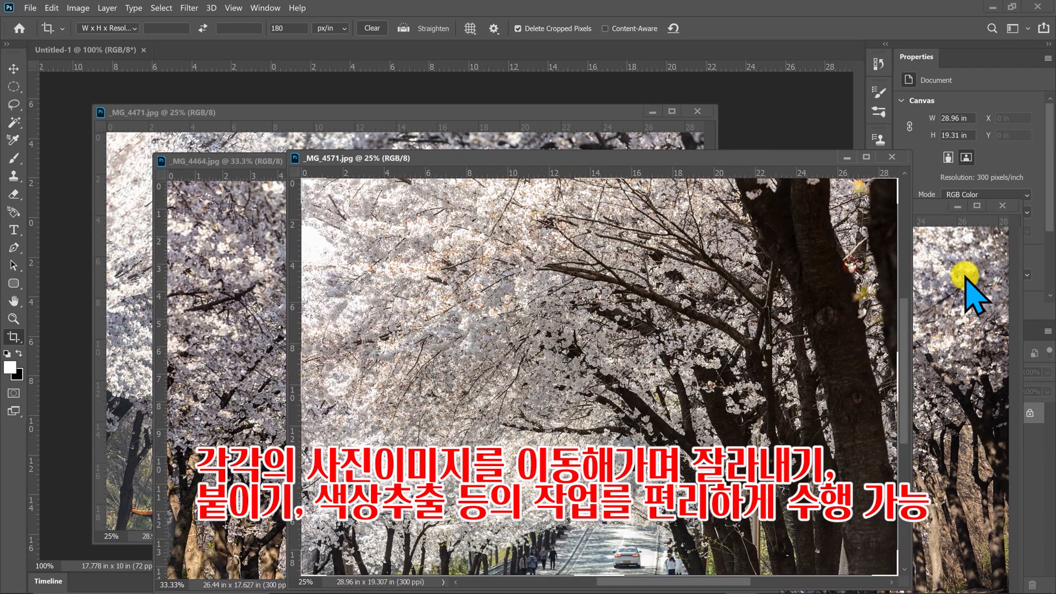
{"action": "left_click", "coordinate": [989, 279]}
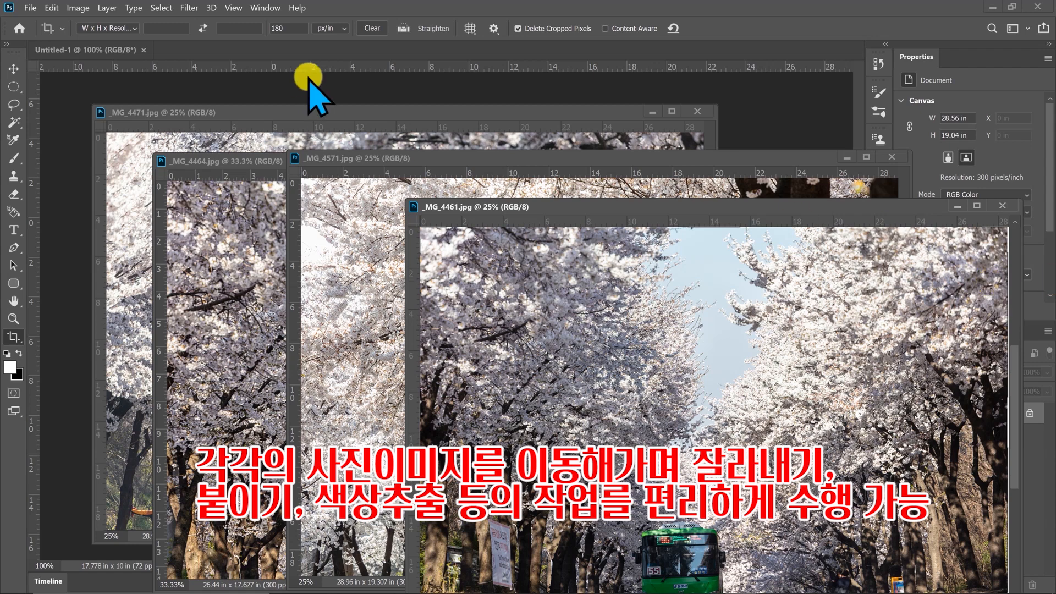
Open the Workspace preferences to review the document tab options.
{"action": "left_click", "coordinate": [52, 8]}
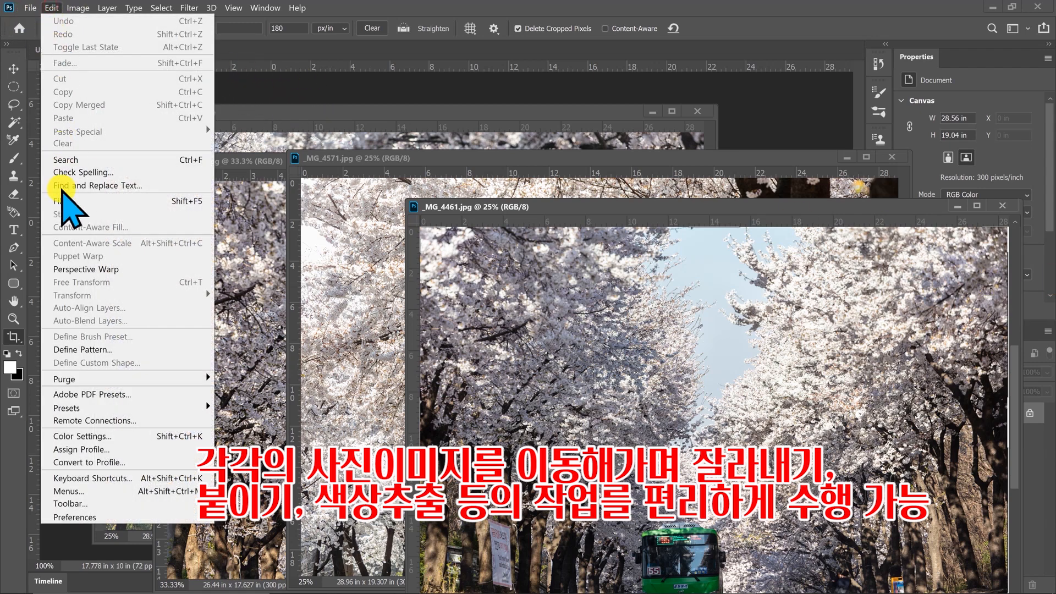
{"action": "mouse_move", "coordinate": [99, 517]}
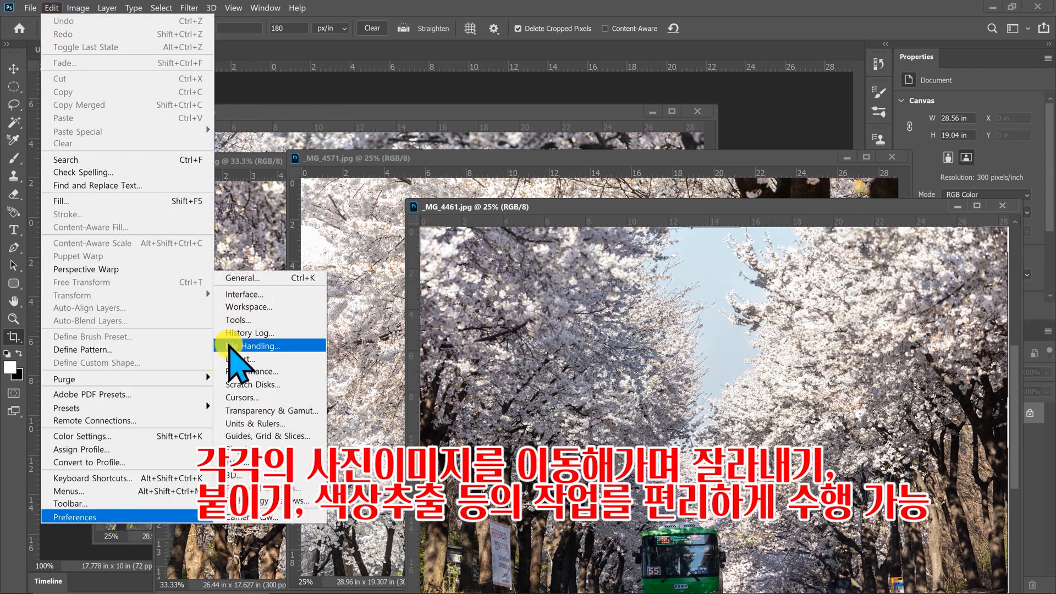
{"action": "left_click", "coordinate": [241, 306]}
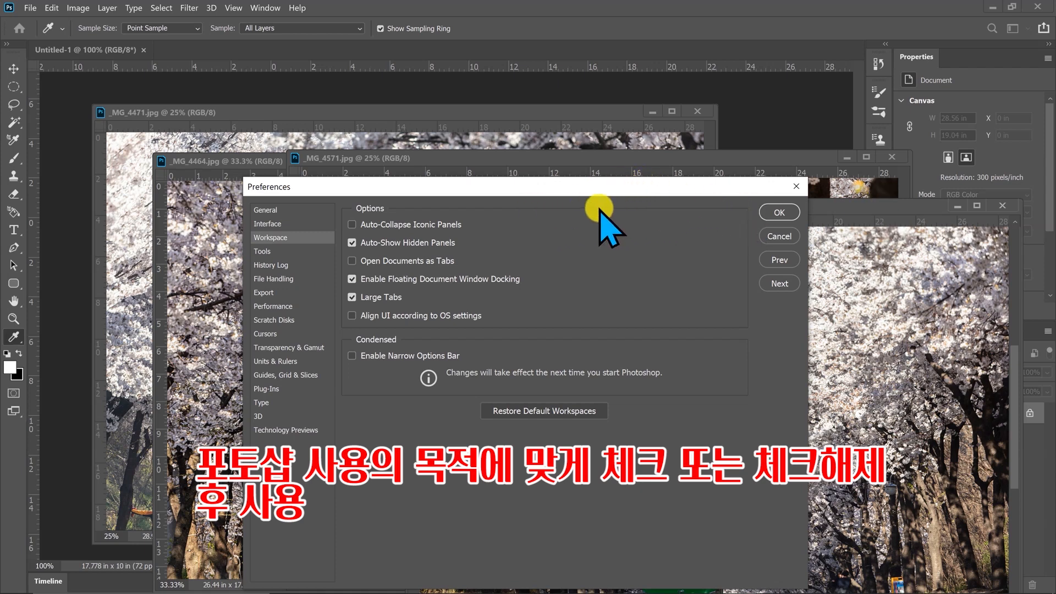
Turn on Open Documents as Tabs in the Workspace preferences and set the Performance memory usage to 10223 MB (69%).
{"action": "left_click", "coordinate": [351, 261]}
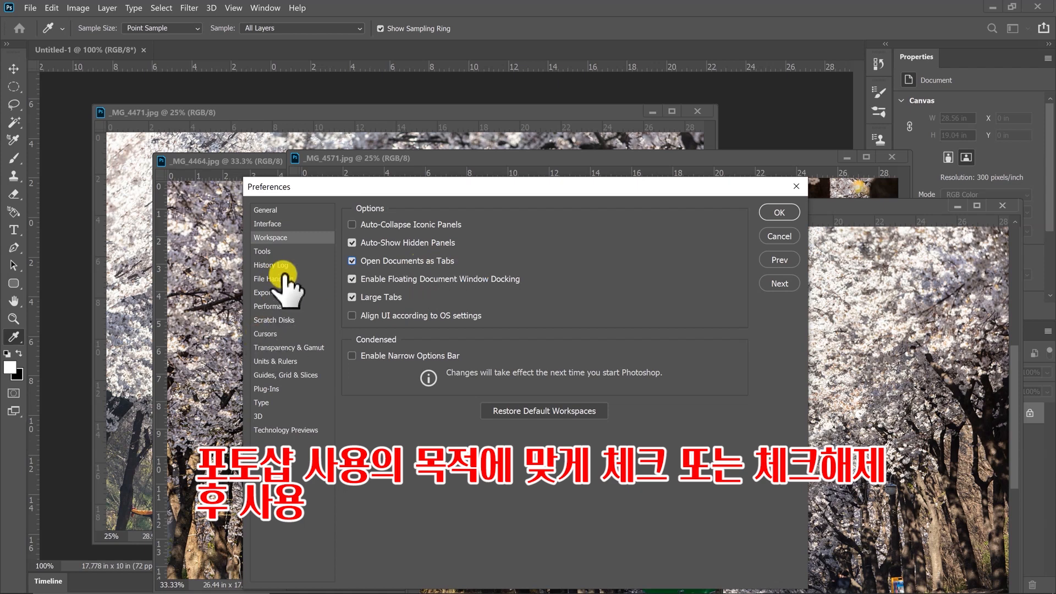
{"action": "left_click", "coordinate": [275, 306]}
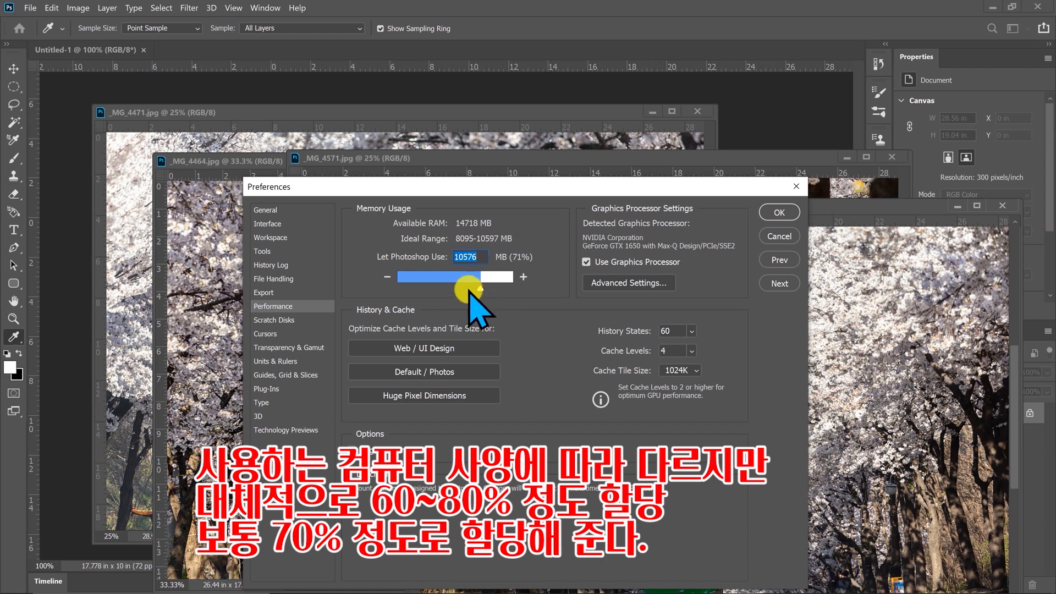
{"action": "mouse_move", "coordinate": [473, 288]}
{"action": "left_mouse_down"}
{"action": "mouse_move", "coordinate": [512, 289]}
{"action": "mouse_move", "coordinate": [478, 290]}
{"action": "left_mouse_up"}
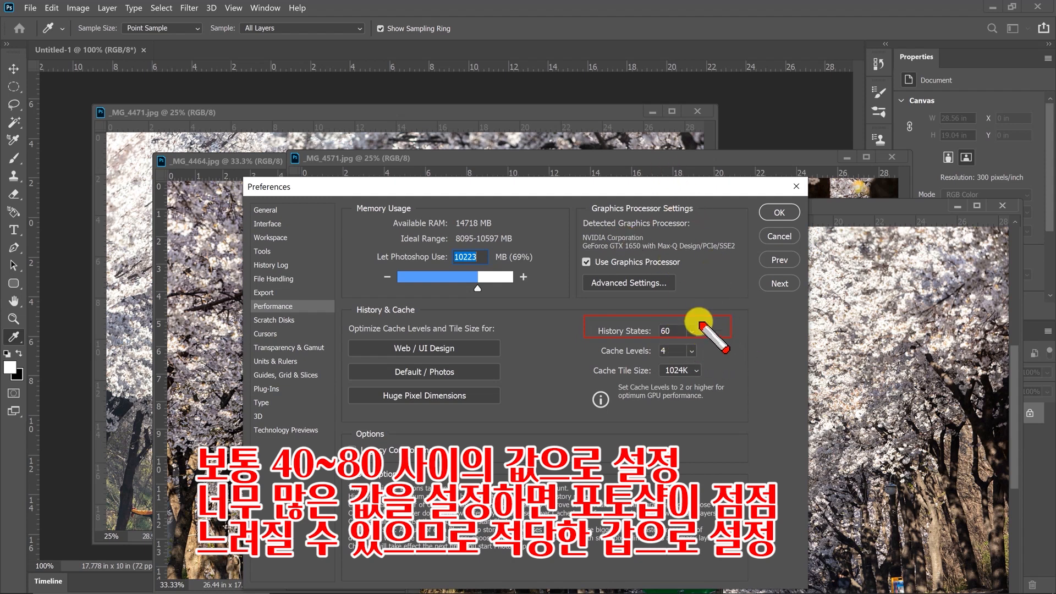
{"action": "key", "text": "Escape"}
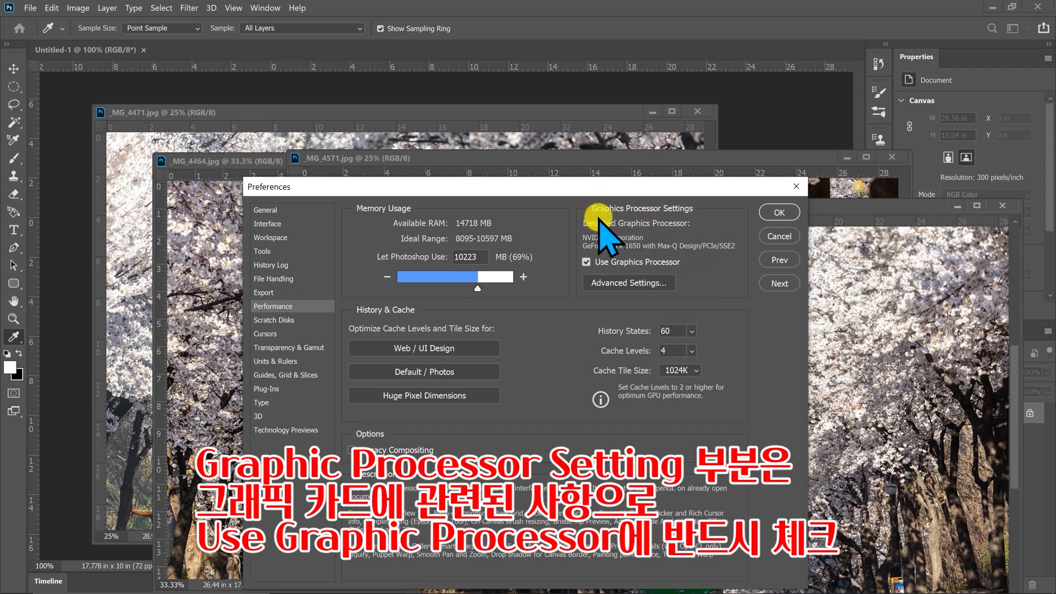
{"action": "key", "text": "Tab"}
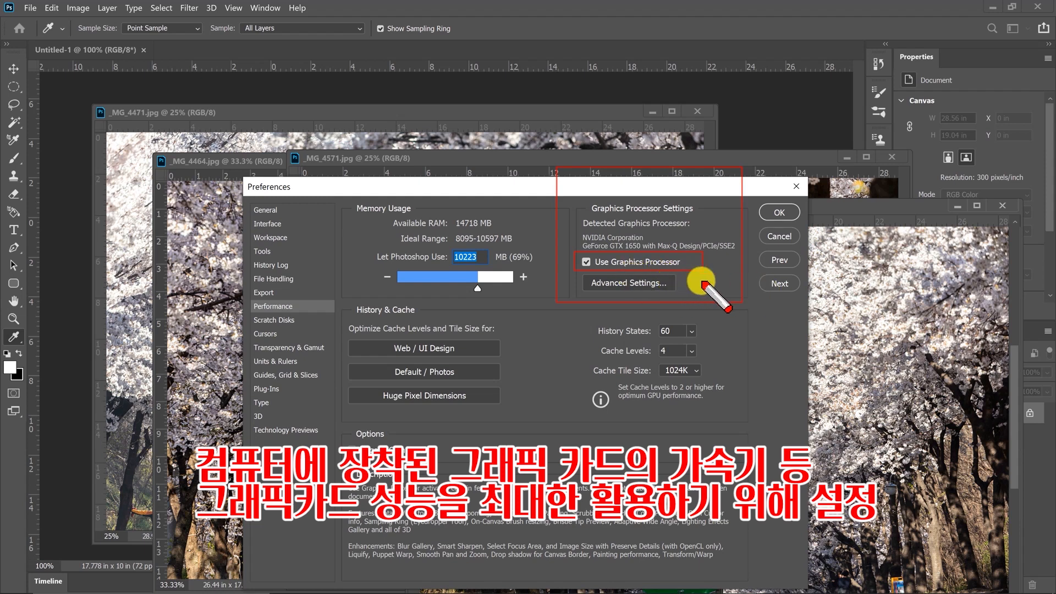
{"action": "key", "text": "Escape"}
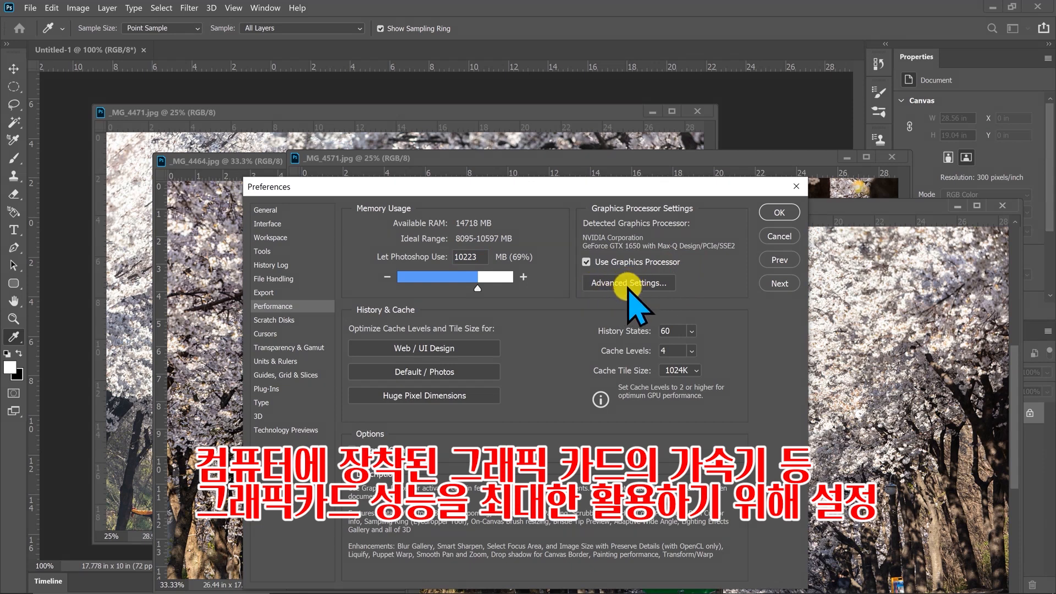
{"action": "key", "text": "ctrl+2"}
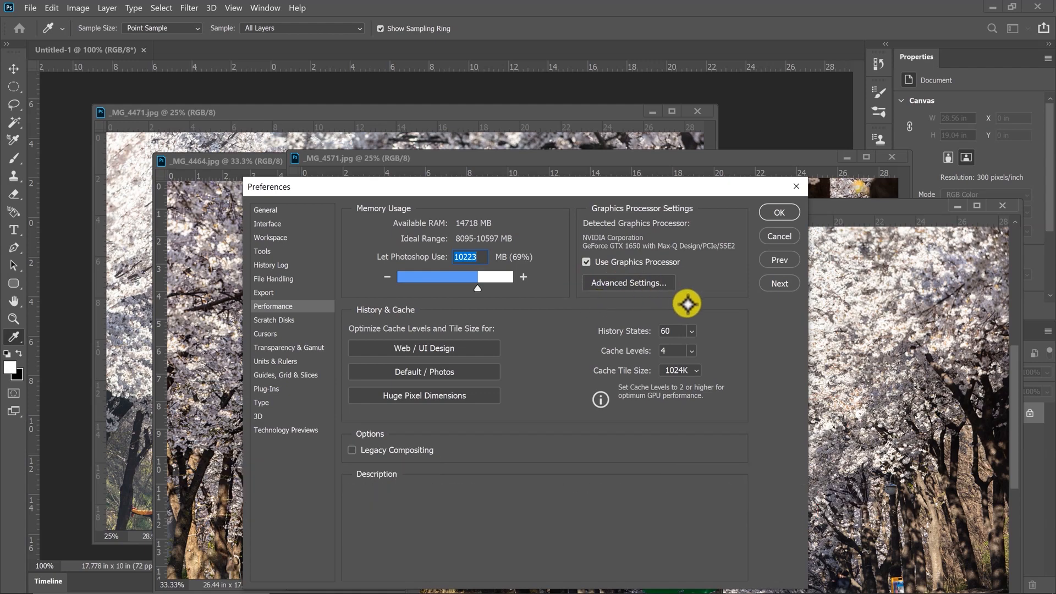
{"action": "left_click_drag", "start_coordinate": [571, 264], "coordinate": [710, 296]}
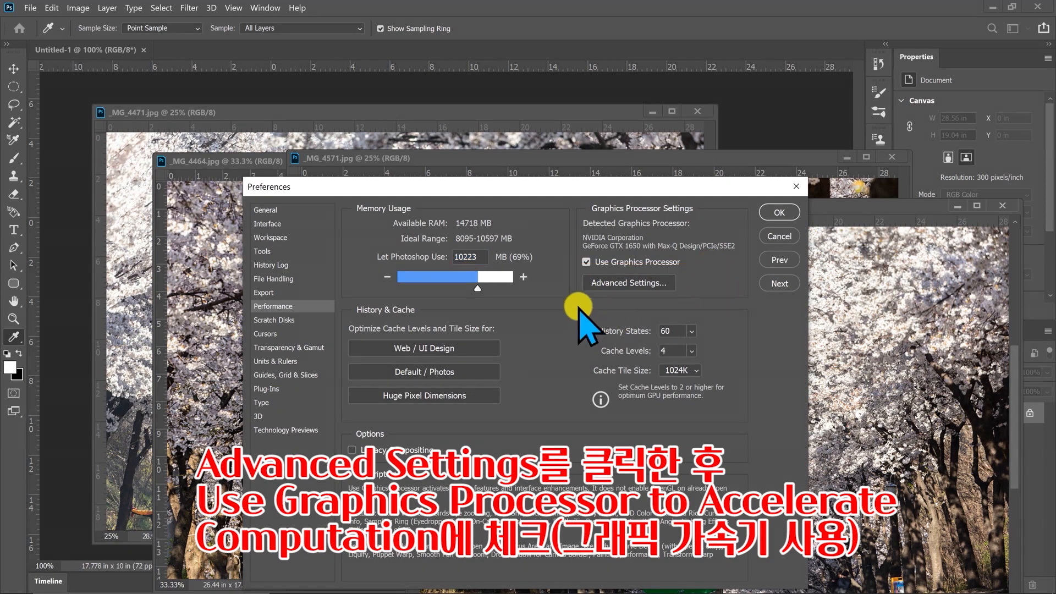
Review the Drawing Mode and Use OpenCL options in the Advanced Graphics Processor Settings and accept them.
{"action": "left_click", "coordinate": [625, 283]}
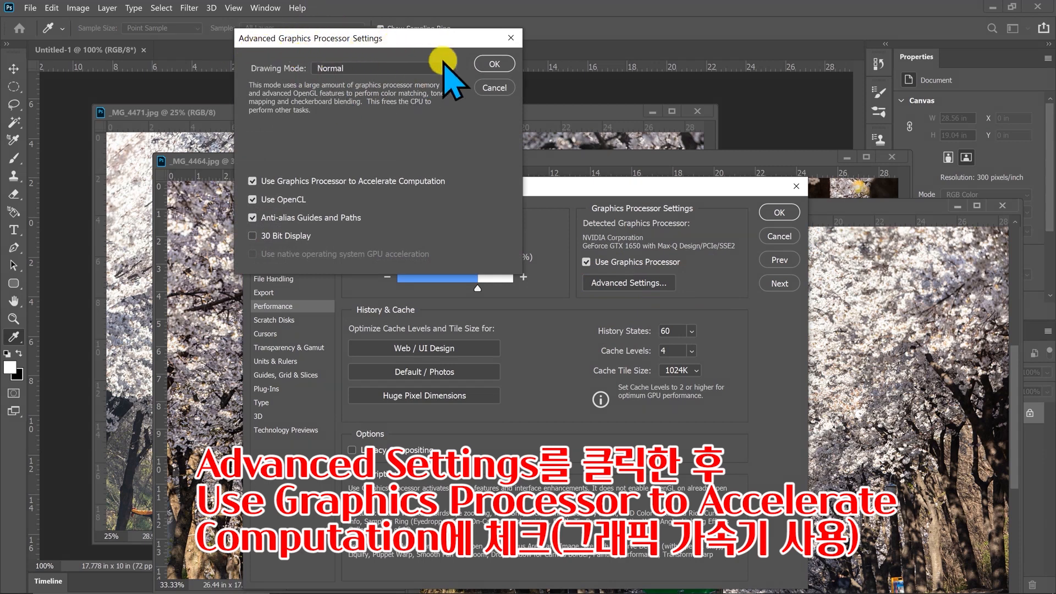
{"action": "left_click", "coordinate": [417, 67]}
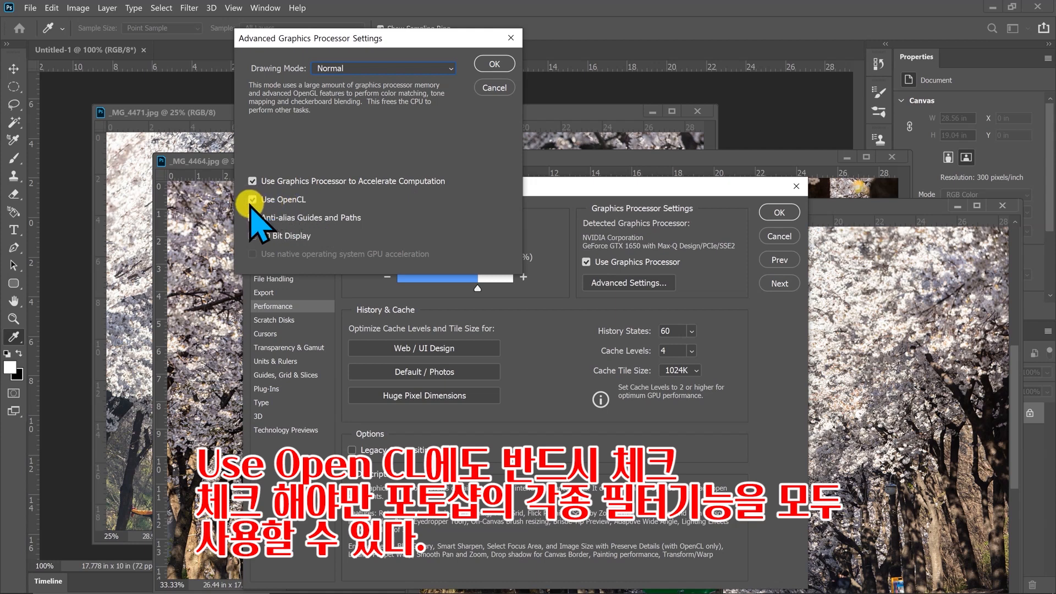
{"action": "left_click_drag", "start_coordinate": [238, 188], "coordinate": [330, 210]}
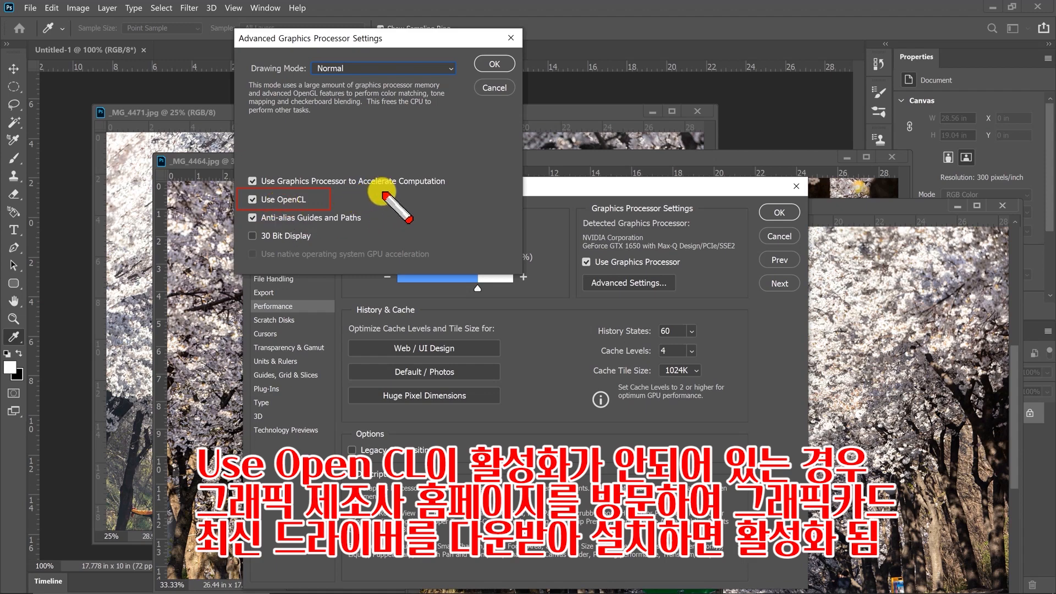
{"action": "left_click", "coordinate": [494, 62]}
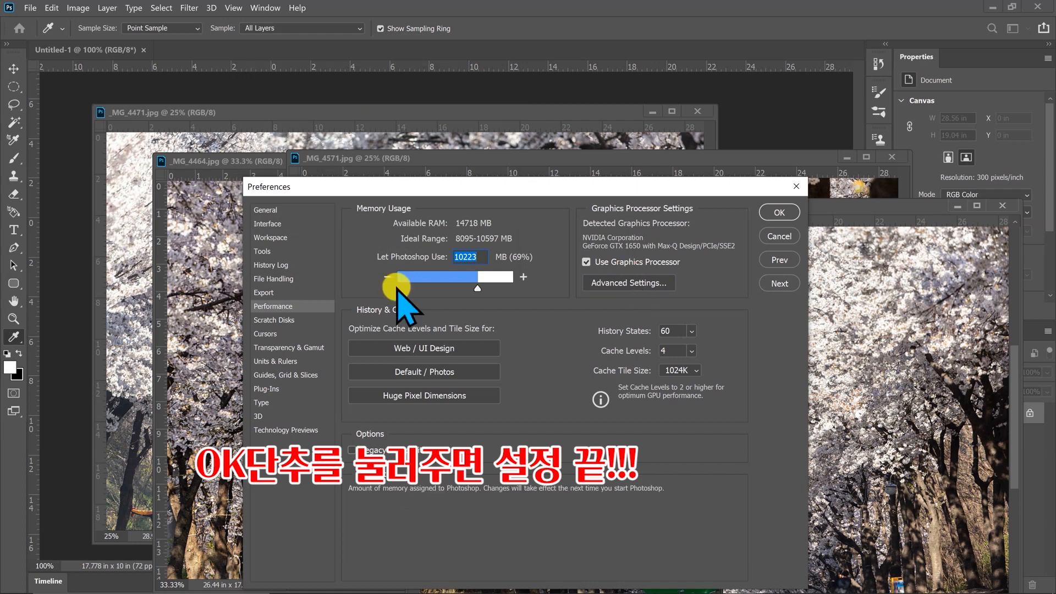
Set the Scratch Disks preferences so that only drive E:\ is active, with C:\ deactivated, and apply the preferences.
{"action": "left_click", "coordinate": [274, 320]}
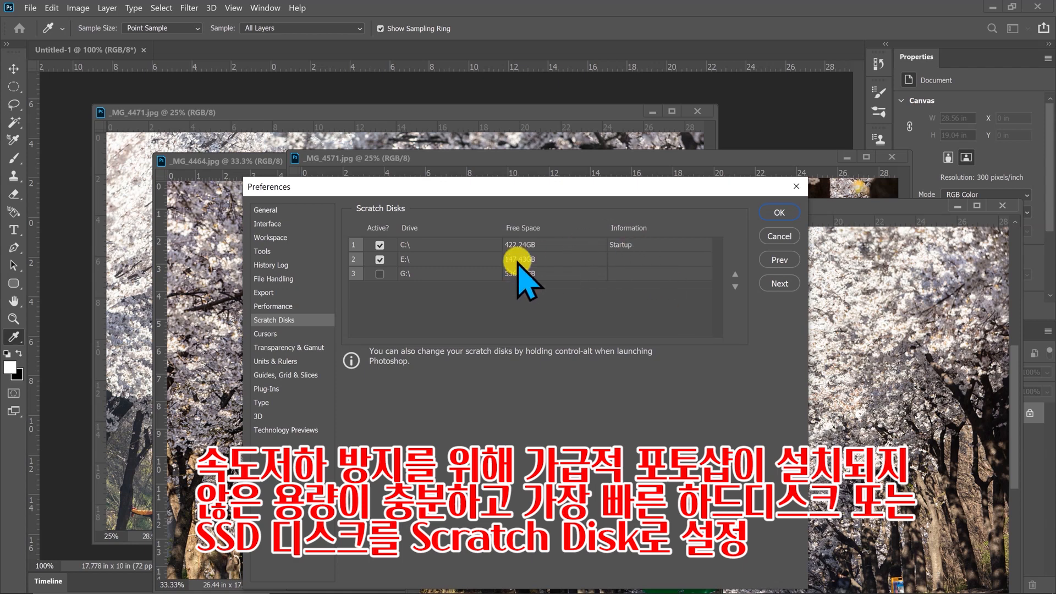
{"action": "left_click", "coordinate": [380, 245]}
{"action": "left_click", "coordinate": [379, 259]}
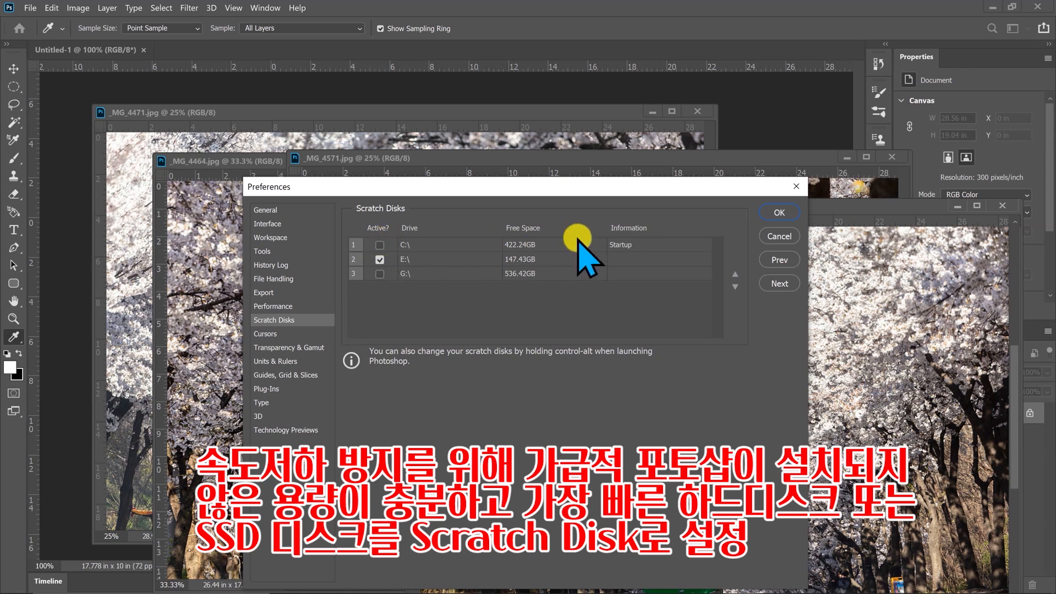
{"action": "left_click", "coordinate": [379, 245]}
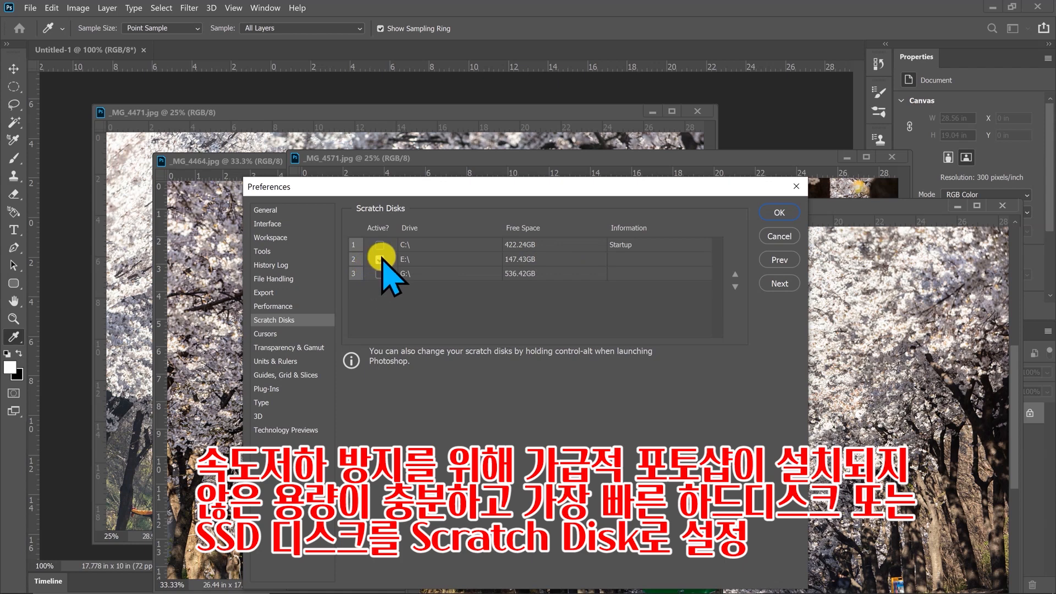
{"action": "left_click", "coordinate": [518, 262]}
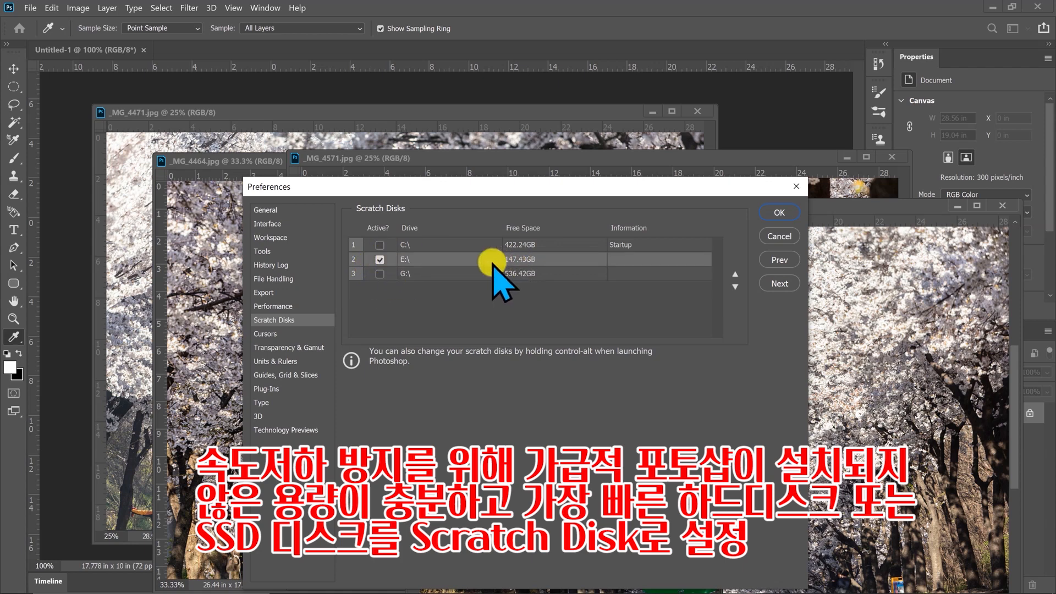
{"action": "left_click", "coordinate": [380, 259]}
{"action": "left_click", "coordinate": [380, 259]}
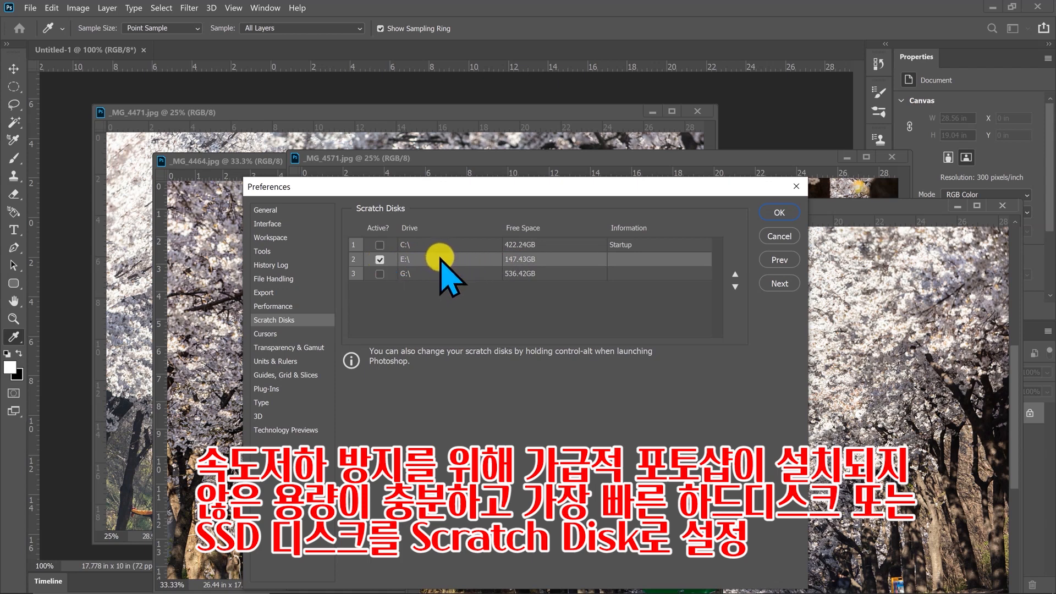
{"action": "left_click", "coordinate": [779, 213]}
{"action": "key", "text": "c"}
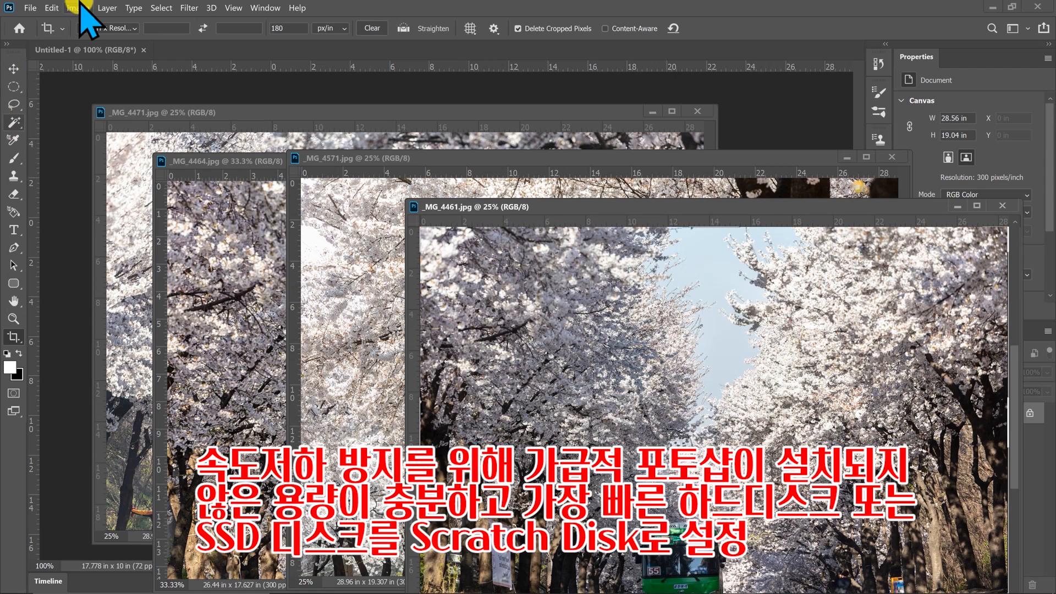
Choose Adobe RGB (1998) as the RGB working space in the Color Settings and apply it.
{"action": "left_click", "coordinate": [52, 8]}
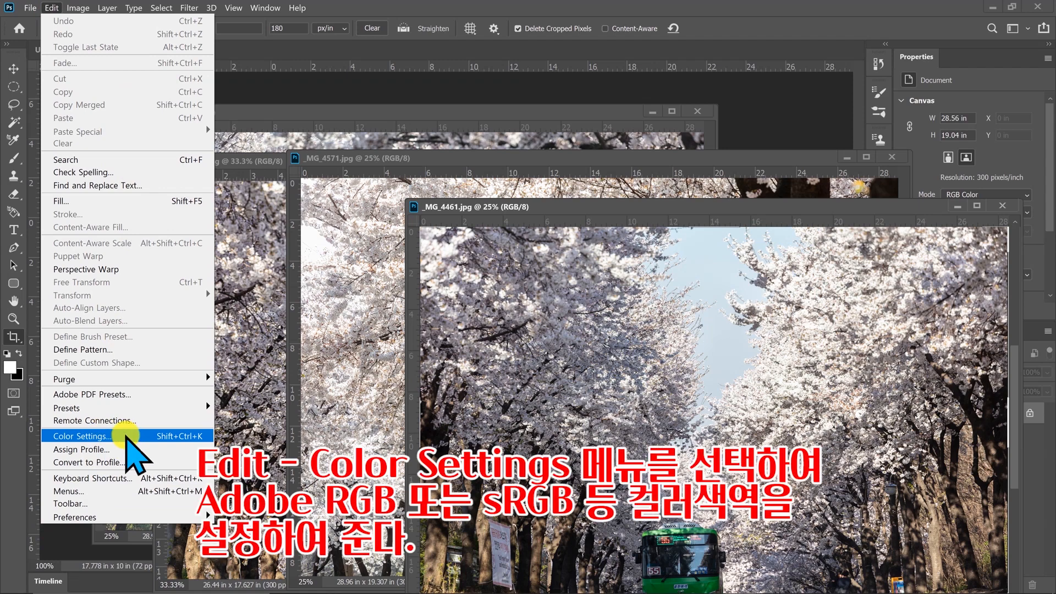
{"action": "left_click", "coordinate": [127, 435]}
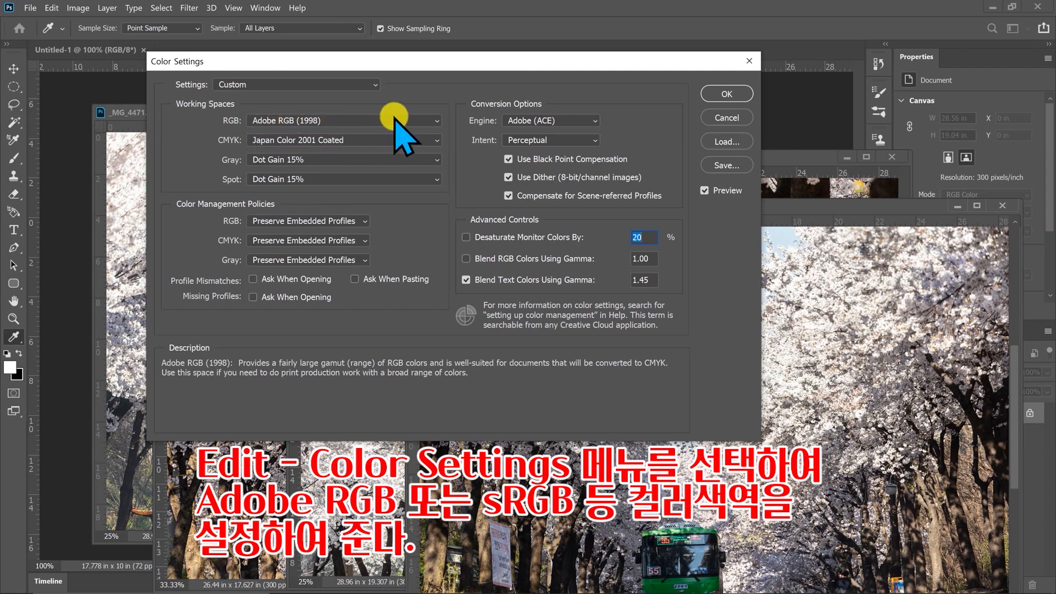
{"action": "left_click", "coordinate": [431, 120]}
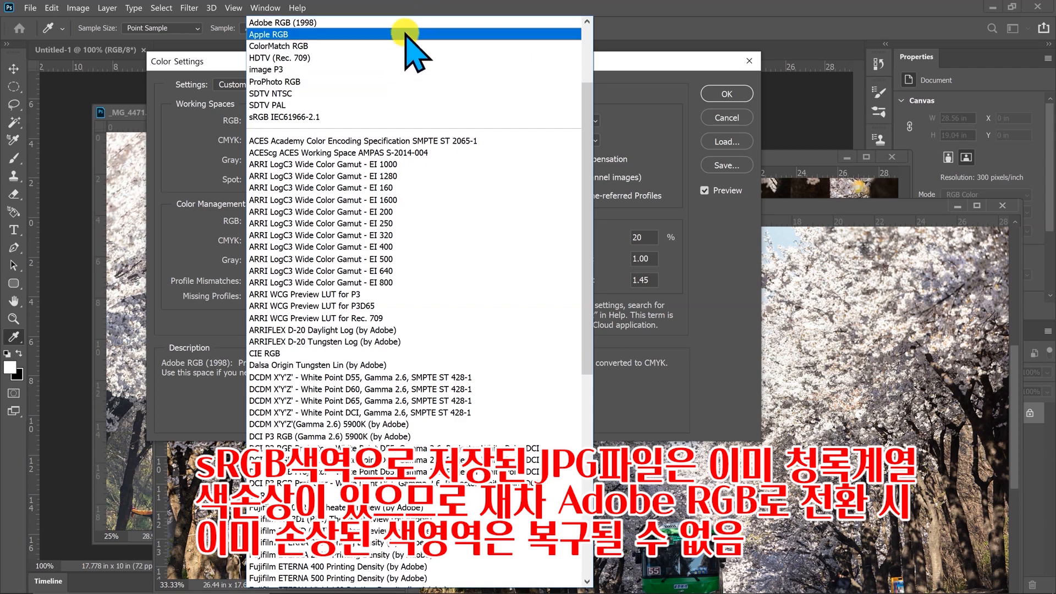
{"action": "left_click", "coordinate": [407, 22]}
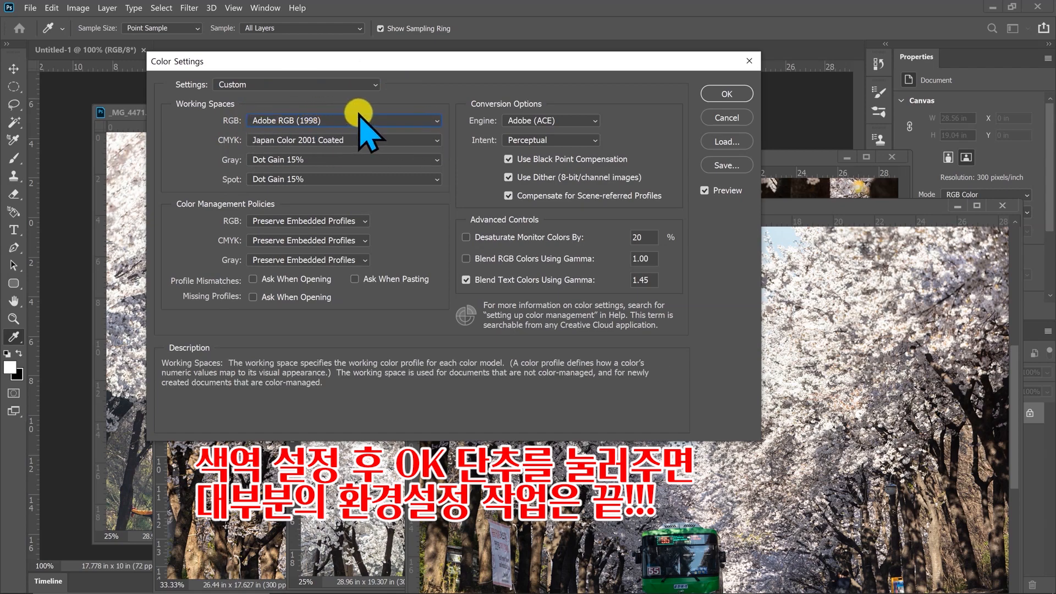
{"action": "left_click", "coordinate": [727, 95]}
{"action": "key", "text": "c"}
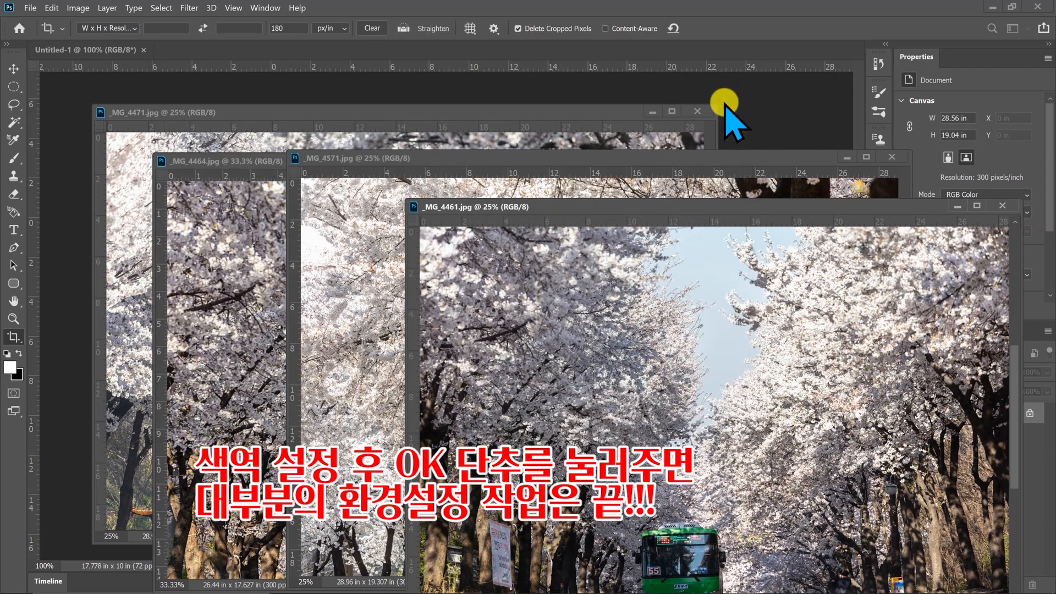